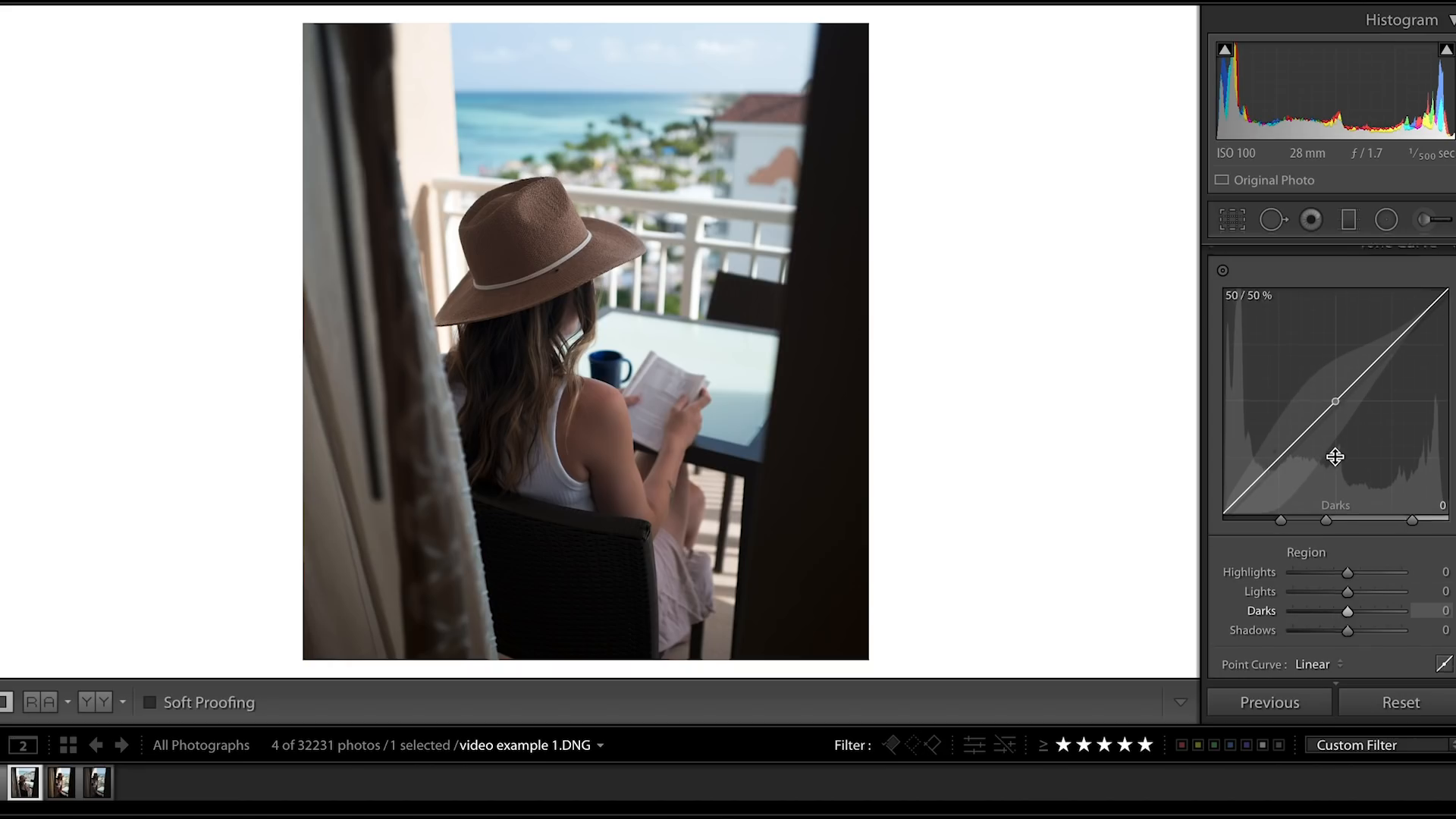
Try out the tone curve's Highlights at +100, plus its Darks and Lights sliders, resetting each one to 0.
{"action": "scroll", "coordinate": [1333, 459], "scroll_direction": "up", "scroll_amount": 1}
{"action": "scroll", "coordinate": [1335, 457], "scroll_direction": "up", "scroll_amount": 8}
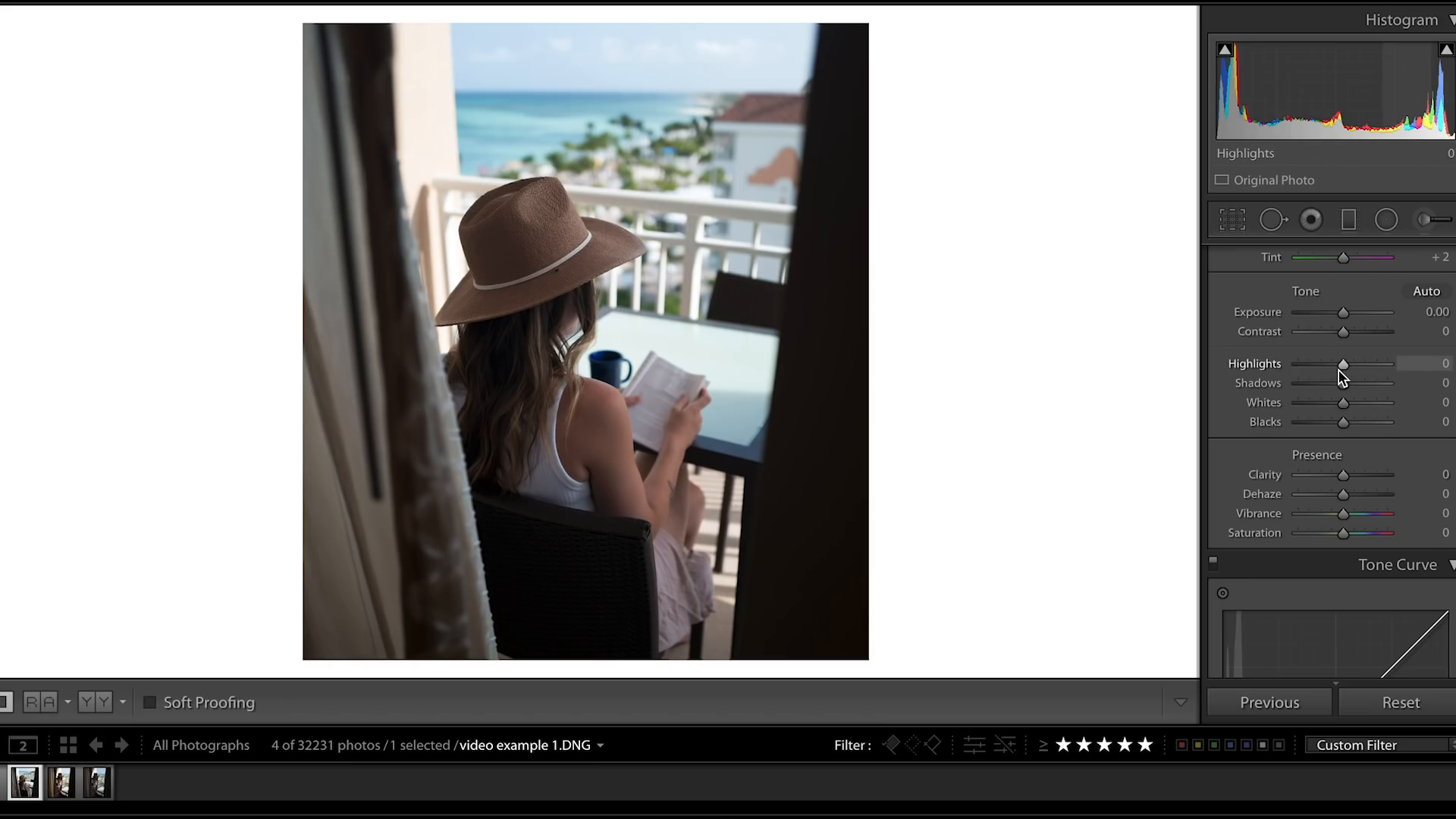
{"action": "scroll", "coordinate": [1343, 375], "scroll_direction": "down", "scroll_amount": 6}
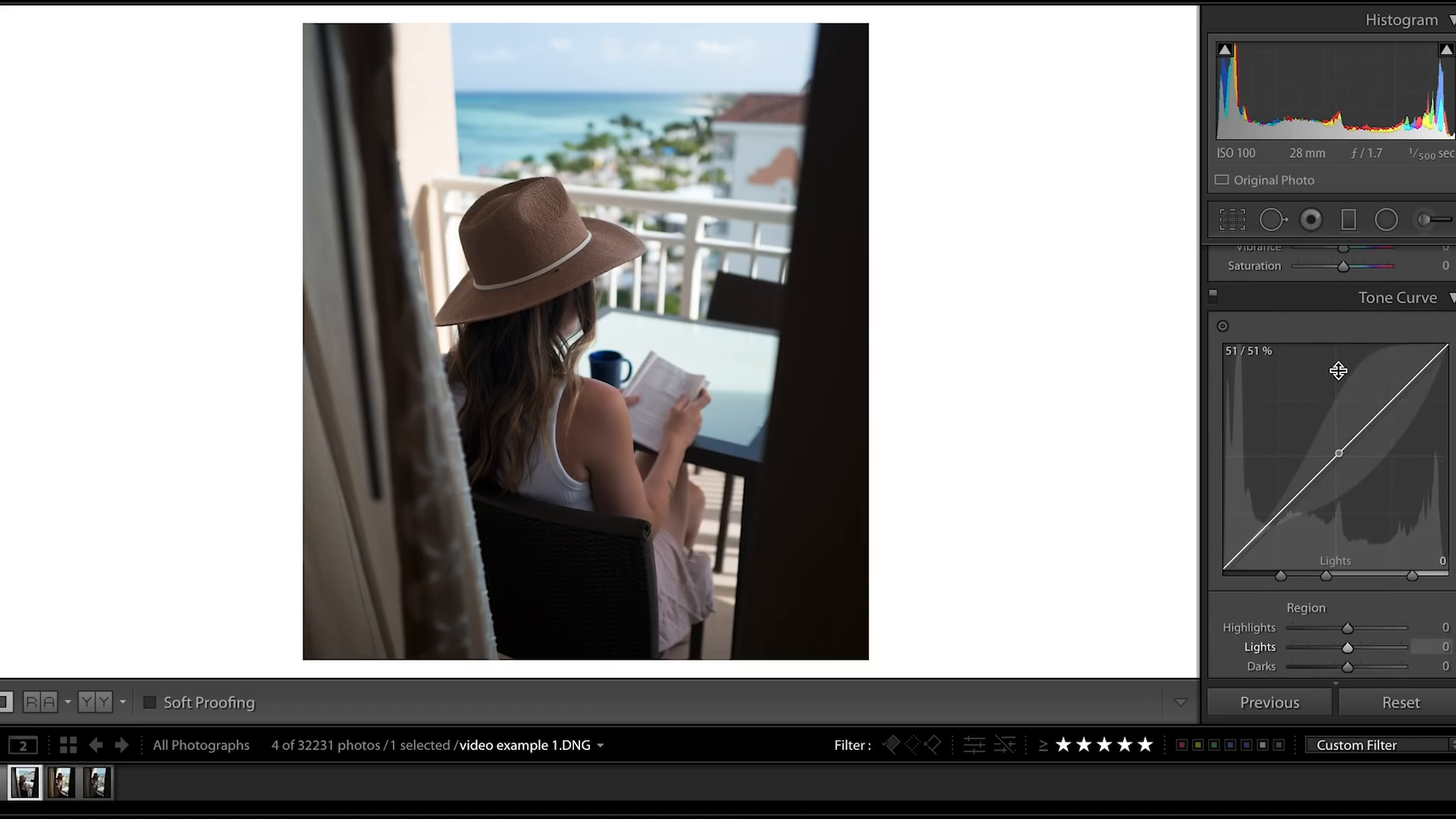
{"action": "scroll", "coordinate": [1339, 370], "scroll_direction": "down", "scroll_amount": 1}
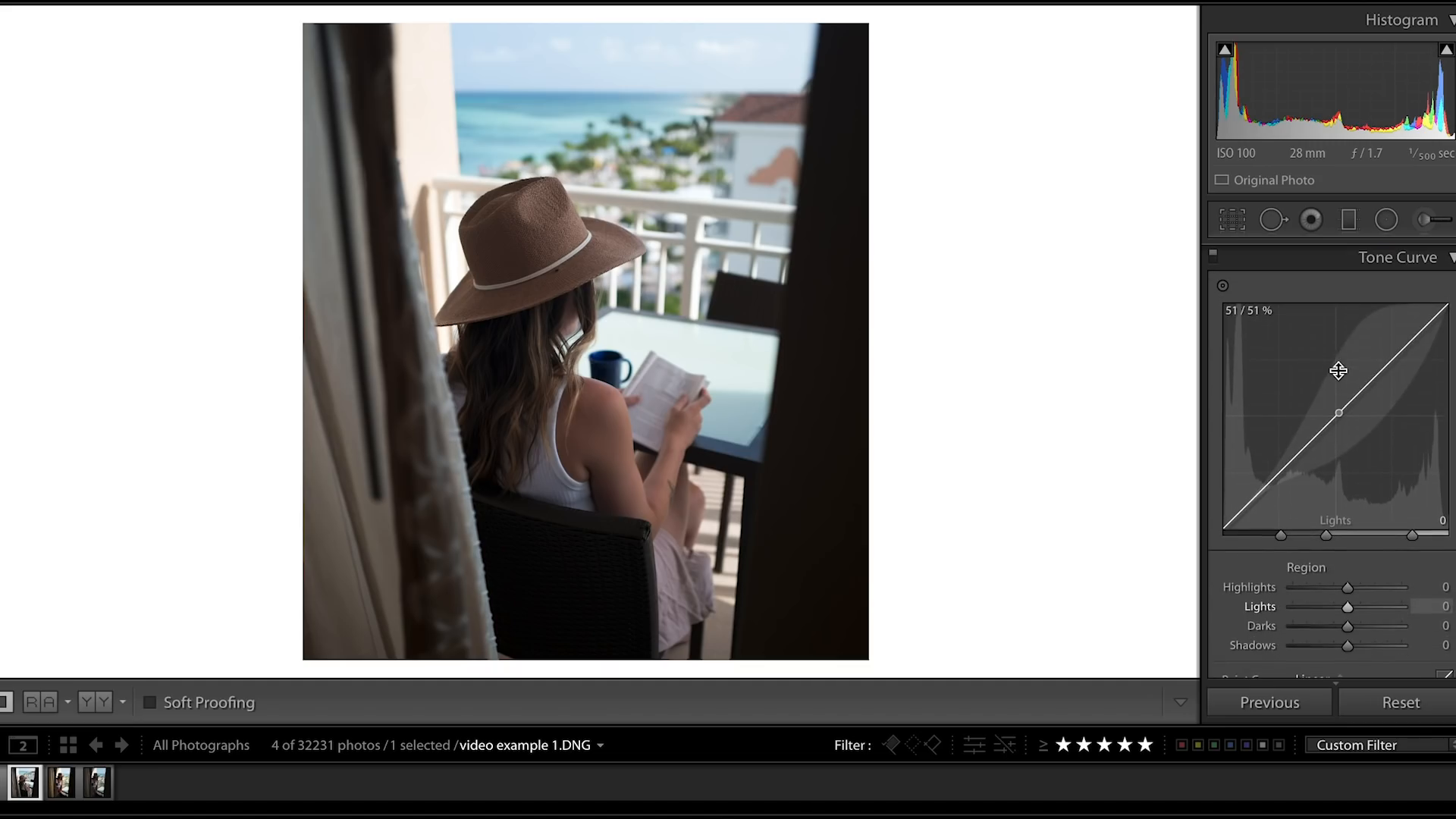
{"action": "left_click_drag", "start_coordinate": [1351, 588], "coordinate": [1408, 589]}
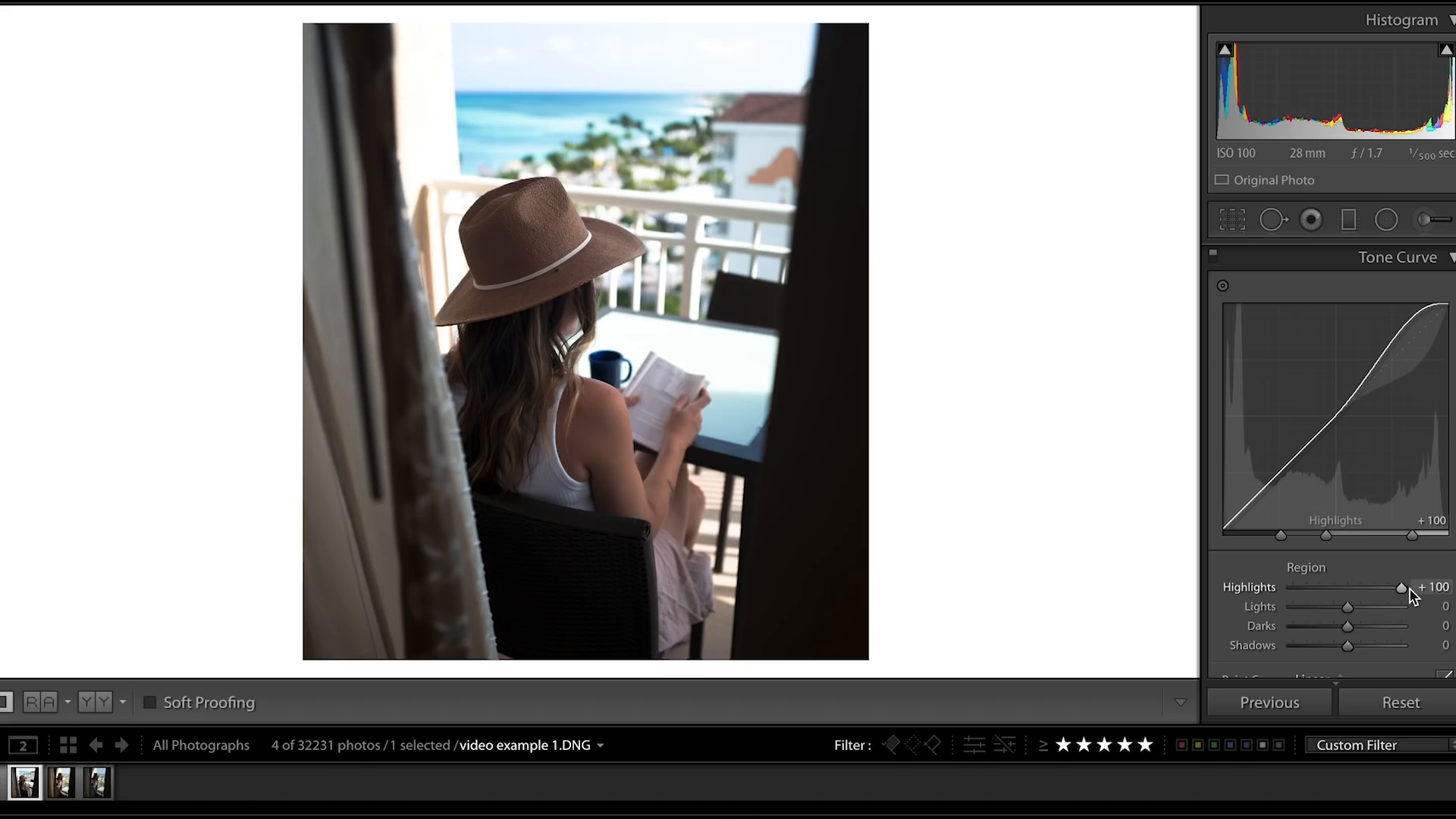
{"action": "double_click", "coordinate": [1402, 586]}
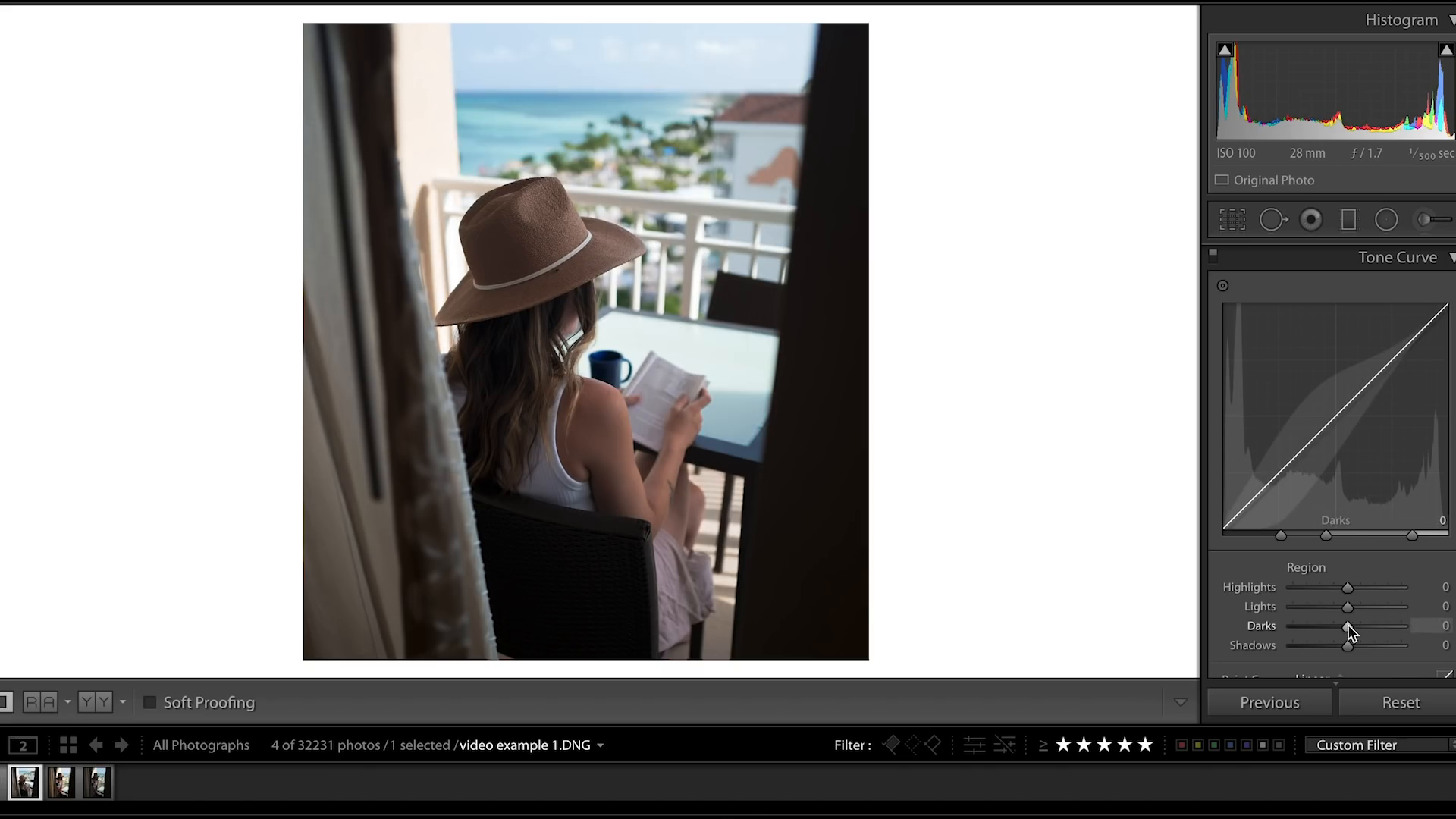
{"action": "left_click_drag", "start_coordinate": [1347, 626], "coordinate": [1403, 628]}
{"action": "double_click", "coordinate": [1403, 627]}
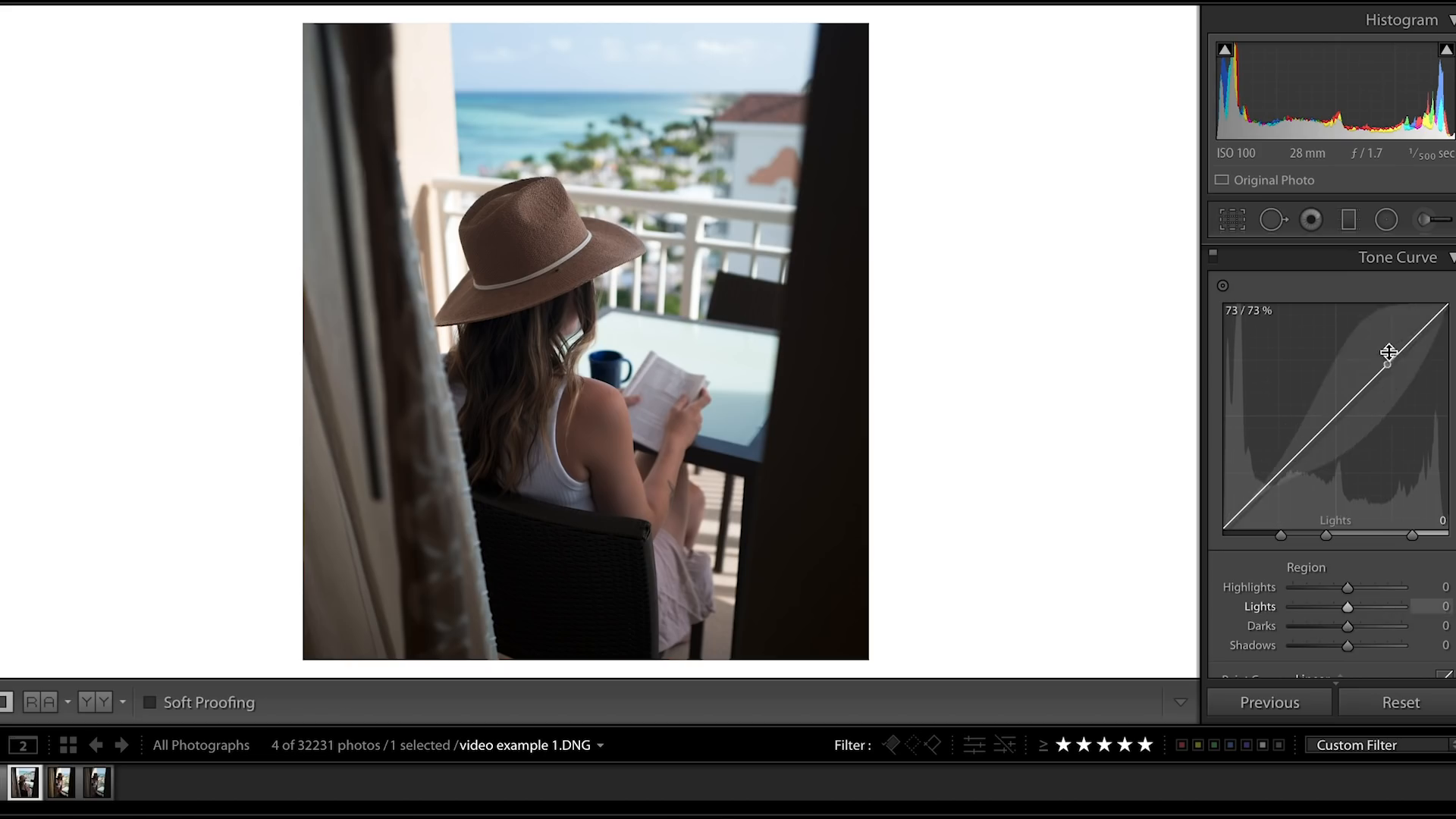
{"action": "mouse_move", "coordinate": [1344, 603]}
{"action": "left_mouse_down"}
{"action": "mouse_move", "coordinate": [1329, 605]}
{"action": "mouse_move", "coordinate": [1354, 607]}
{"action": "left_mouse_up"}
{"action": "double_click", "coordinate": [1356, 607]}
Lower the tone curve's Highlights to -41 and compare the photo with the tone curve off and on.
{"action": "left_click_drag", "start_coordinate": [1347, 588], "coordinate": [1323, 590]}
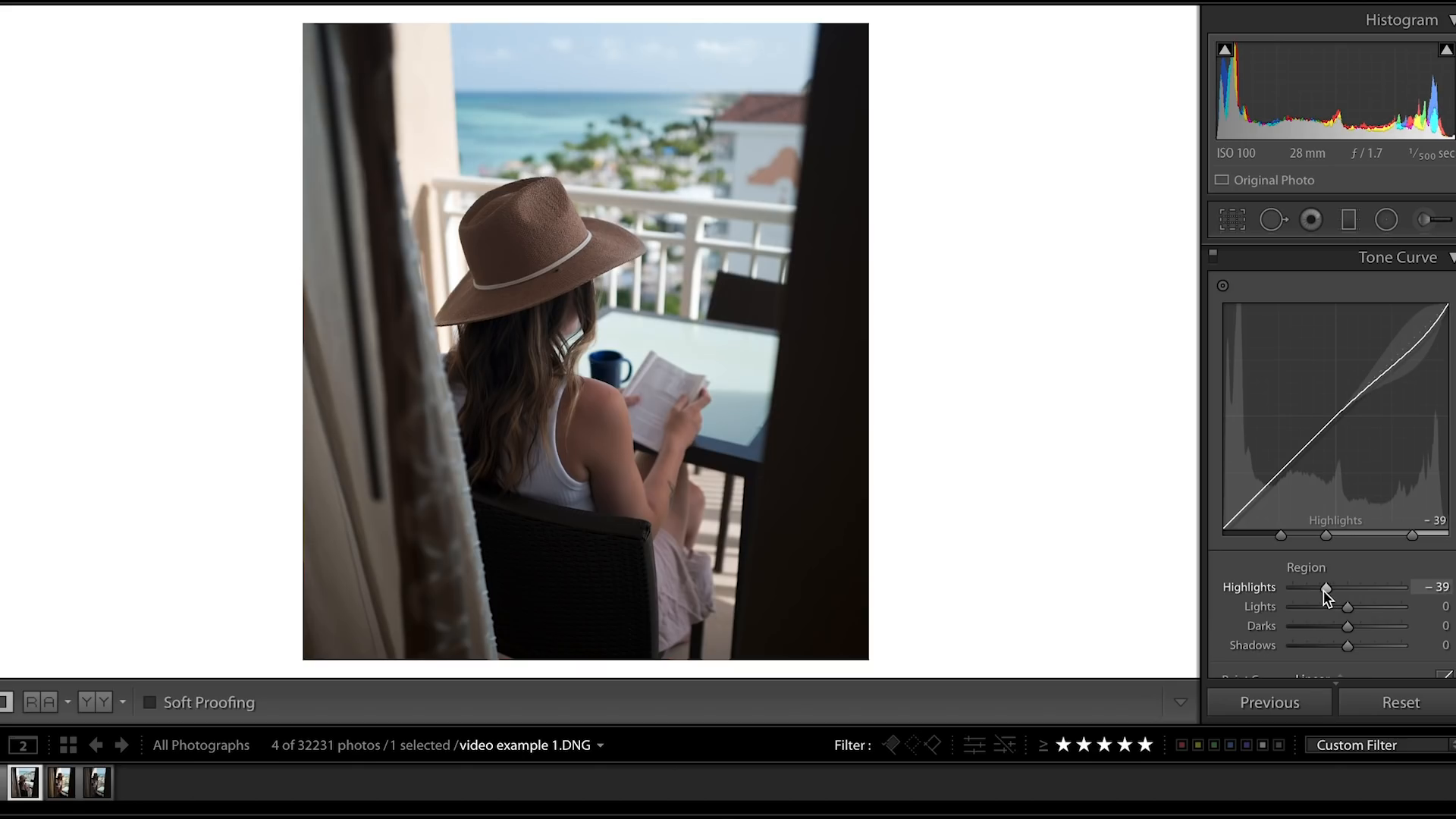
{"action": "left_click_drag", "start_coordinate": [1323, 590], "coordinate": [1322, 590]}
{"action": "left_click", "coordinate": [1215, 258]}
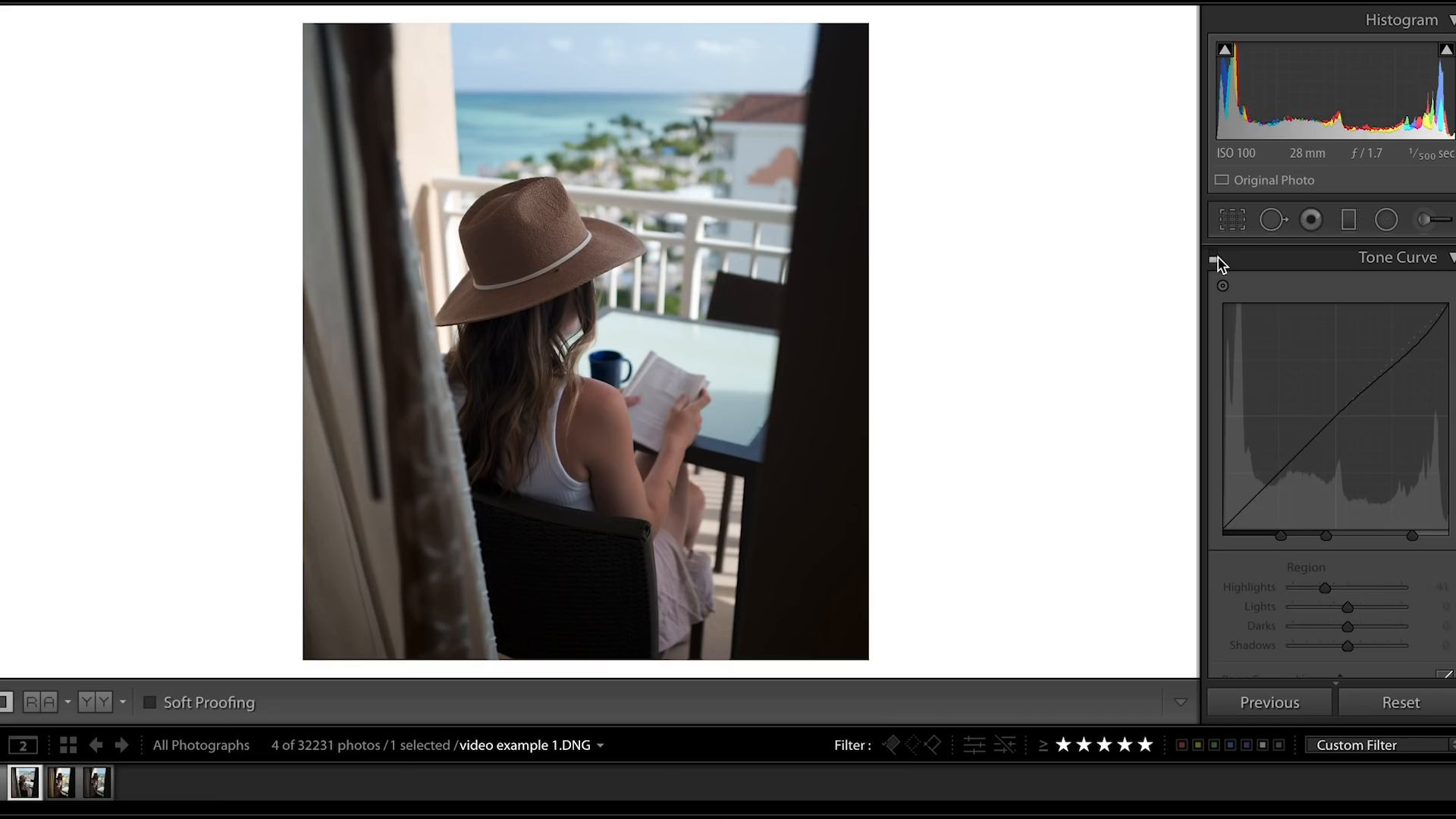
{"action": "left_click", "coordinate": [1216, 259]}
{"action": "left_click", "coordinate": [1216, 258]}
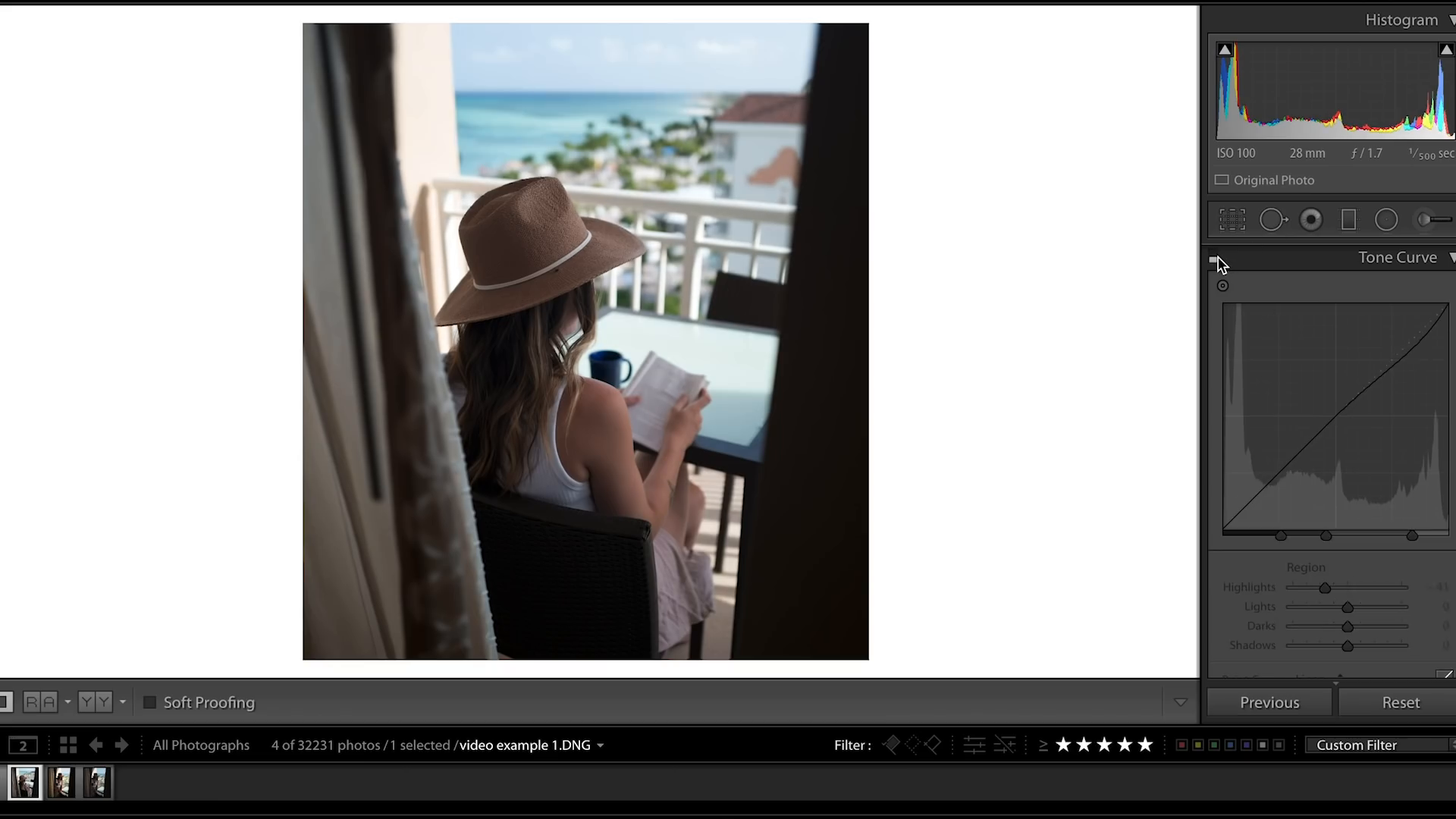
{"action": "left_click", "coordinate": [1215, 260]}
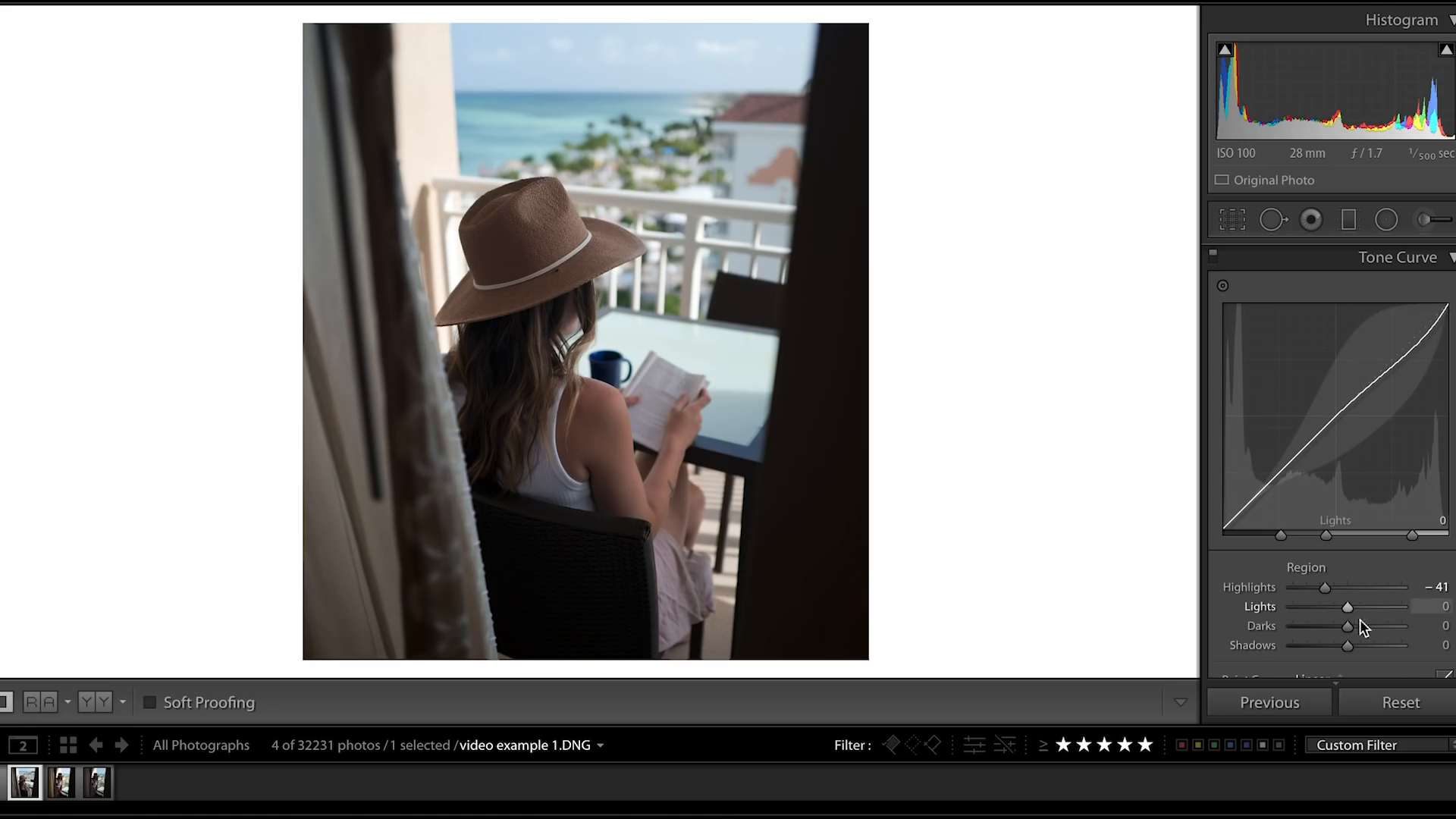
Raise the tone curve's Lights to +31 and compare the photo without and with the curve applied.
{"action": "left_click_drag", "start_coordinate": [1349, 608], "coordinate": [1363, 605]}
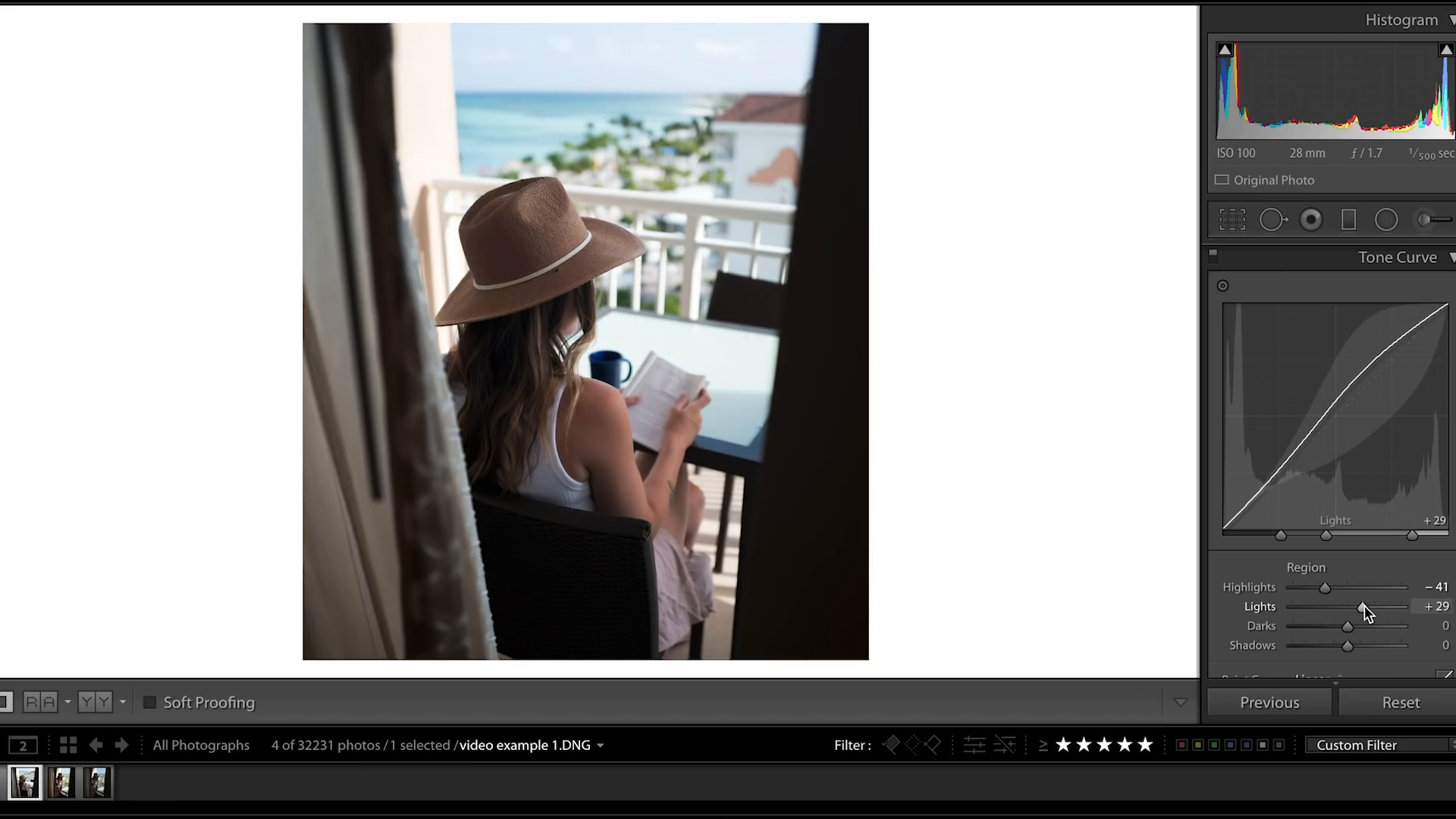
{"action": "left_click_drag", "start_coordinate": [1363, 605], "coordinate": [1365, 605]}
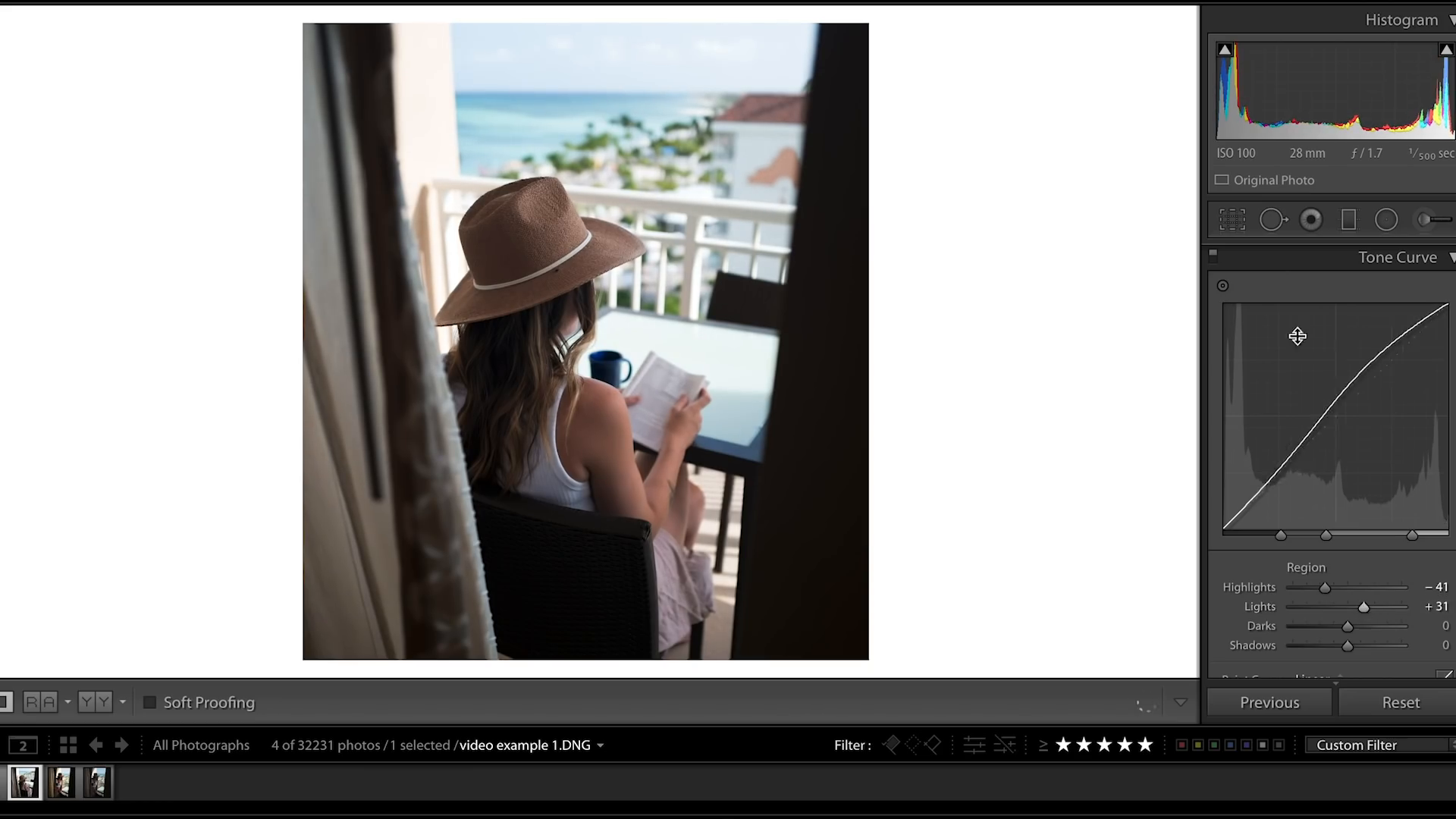
{"action": "left_click", "coordinate": [1213, 257]}
{"action": "left_click", "coordinate": [1213, 256]}
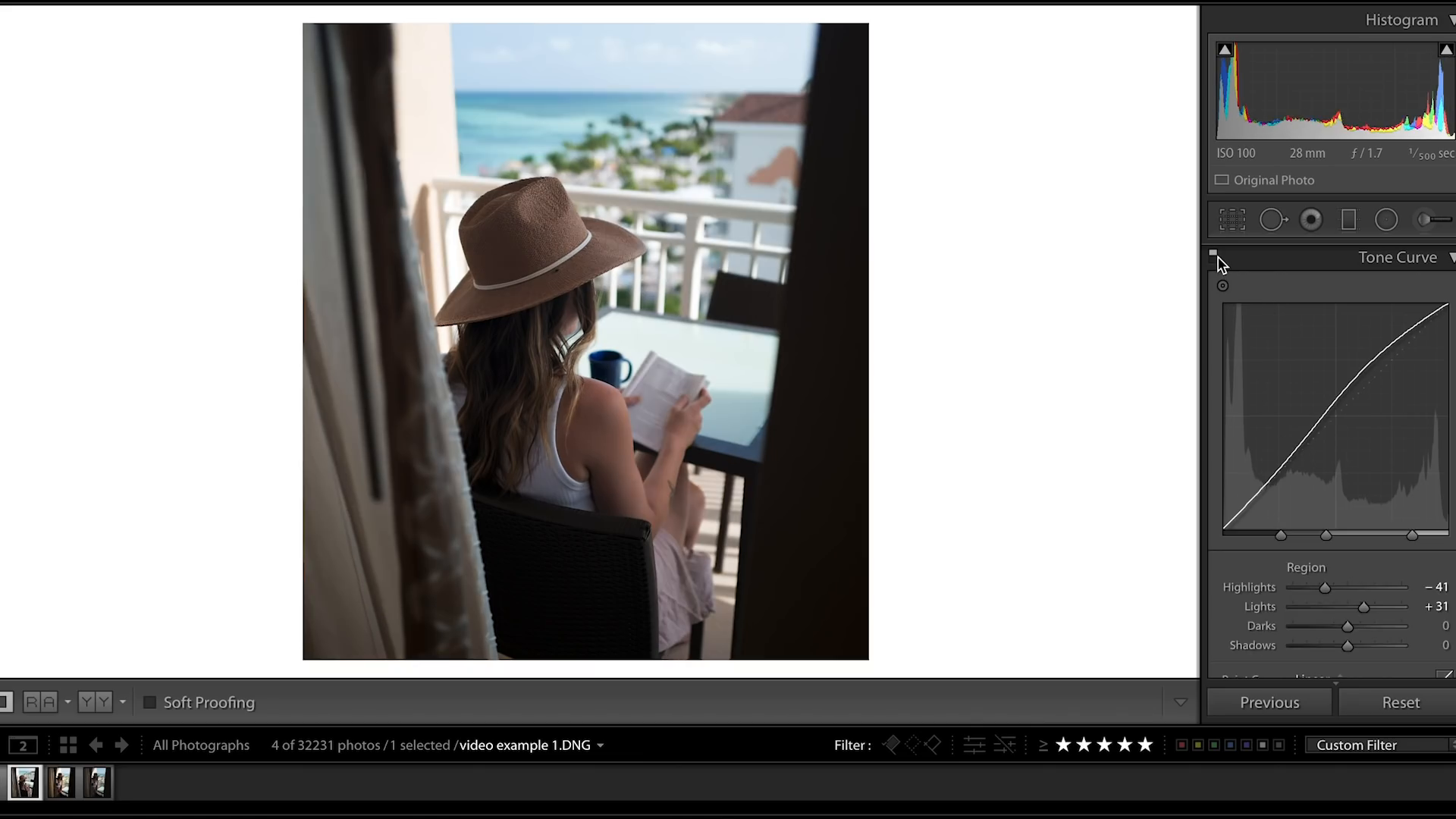
{"action": "left_click", "coordinate": [1214, 257]}
{"action": "left_click", "coordinate": [1214, 258]}
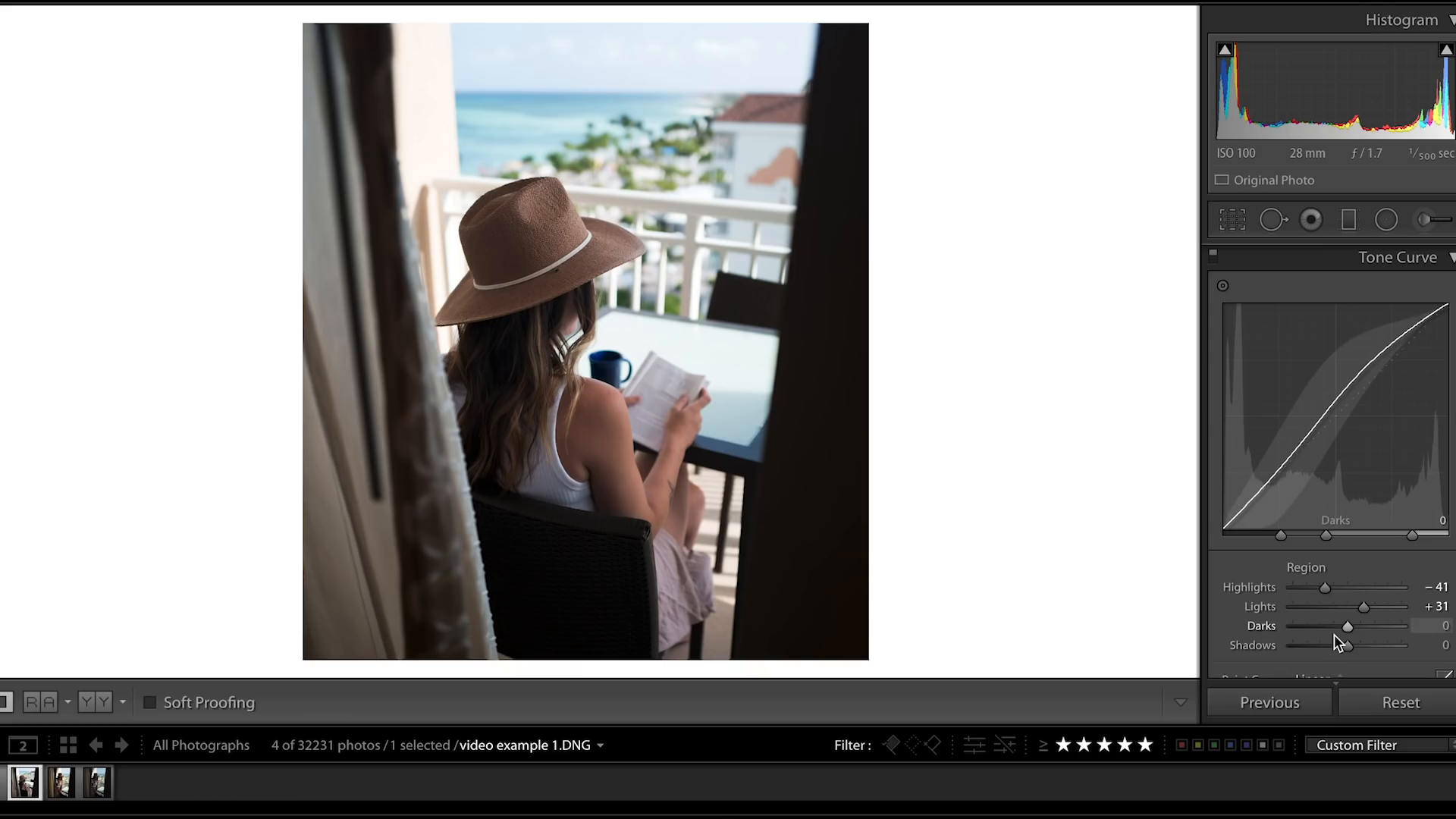
Set the tone curve's Darks to -8 and Shadows to -42, checking the before and after of the curve.
{"action": "mouse_move", "coordinate": [1349, 631]}
{"action": "left_mouse_down"}
{"action": "mouse_move", "coordinate": [1322, 629]}
{"action": "mouse_move", "coordinate": [1344, 627]}
{"action": "left_mouse_up"}
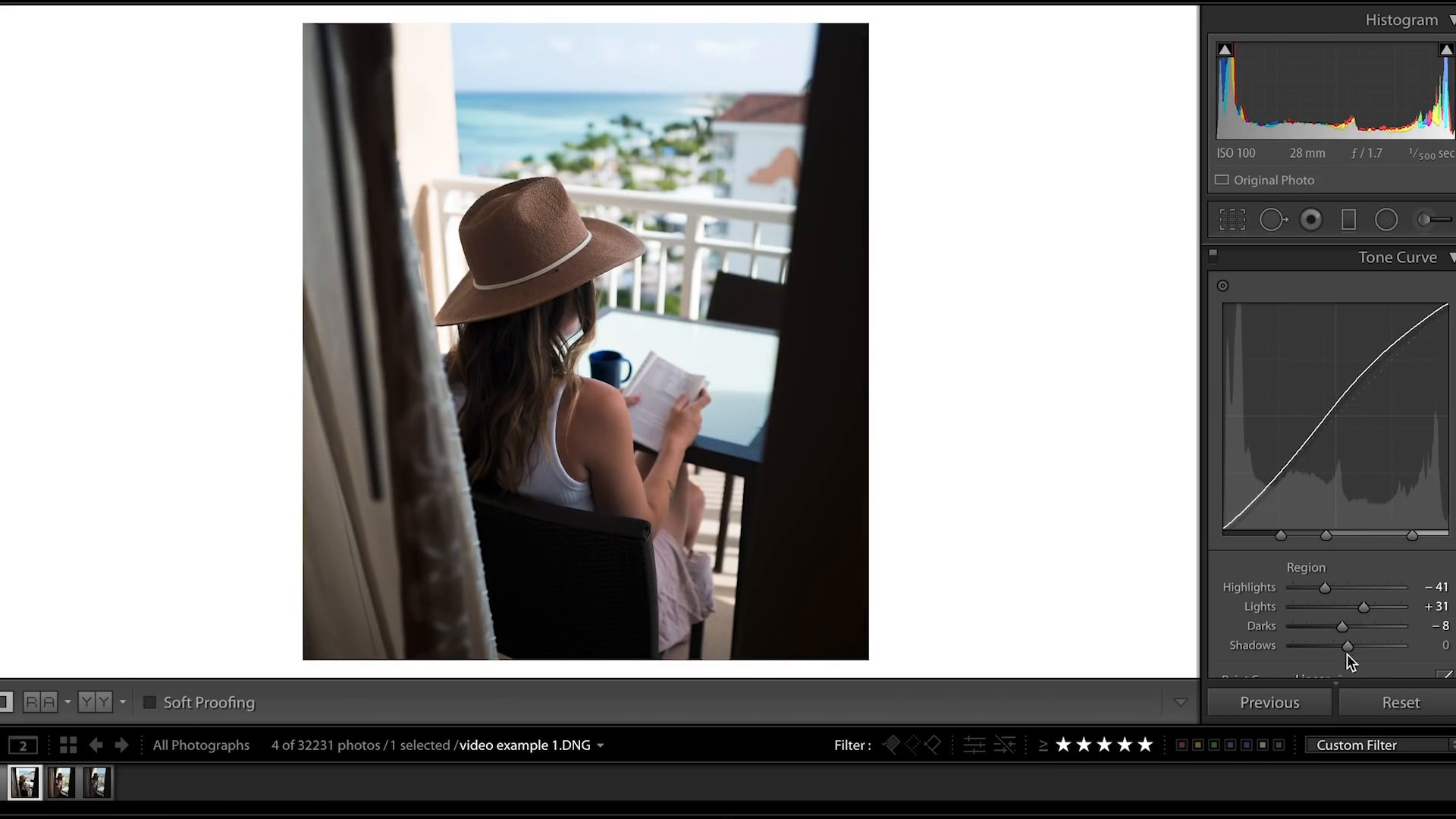
{"action": "left_click_drag", "start_coordinate": [1345, 646], "coordinate": [1325, 654]}
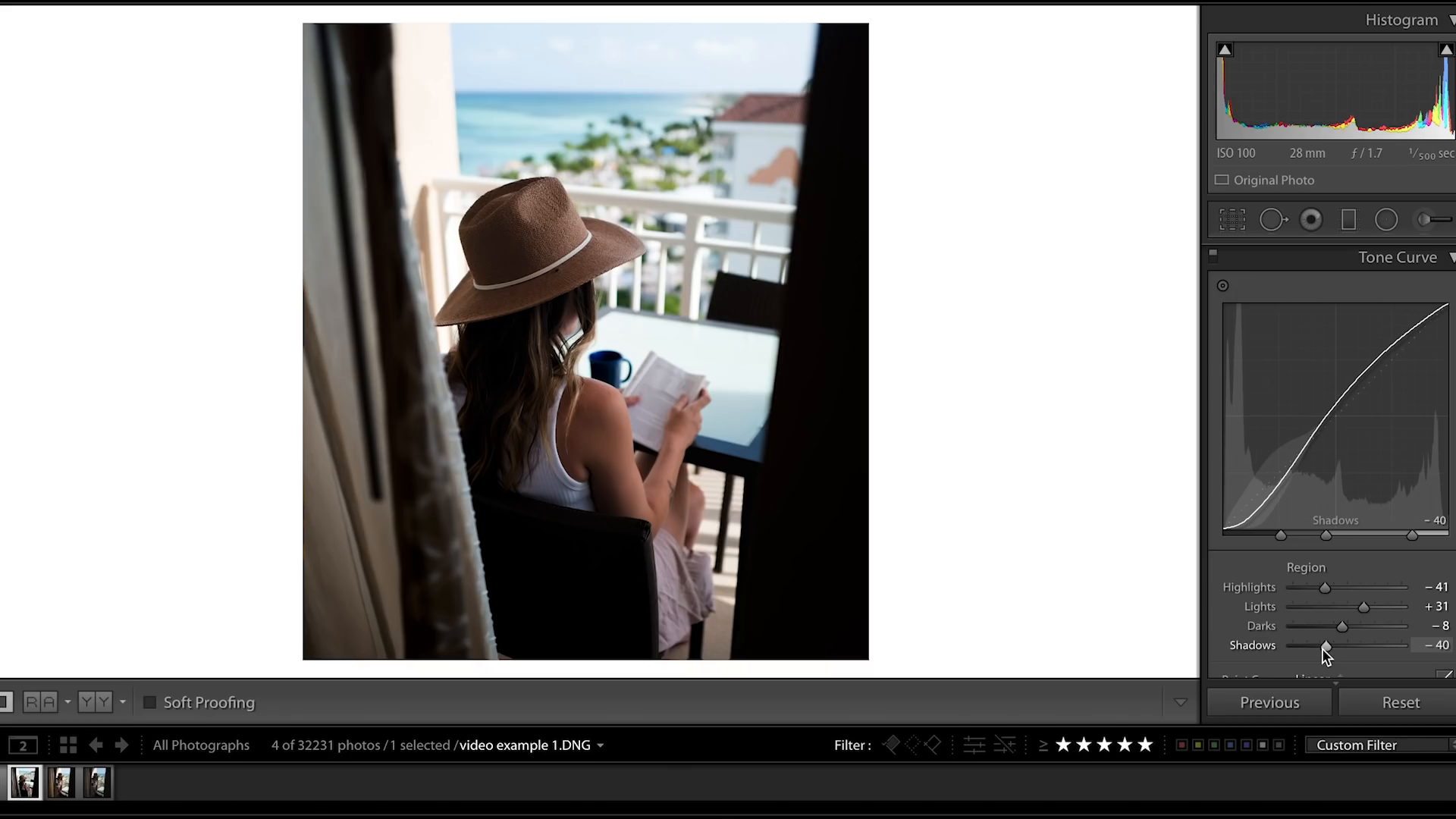
{"action": "left_click_drag", "start_coordinate": [1325, 648], "coordinate": [1324, 648]}
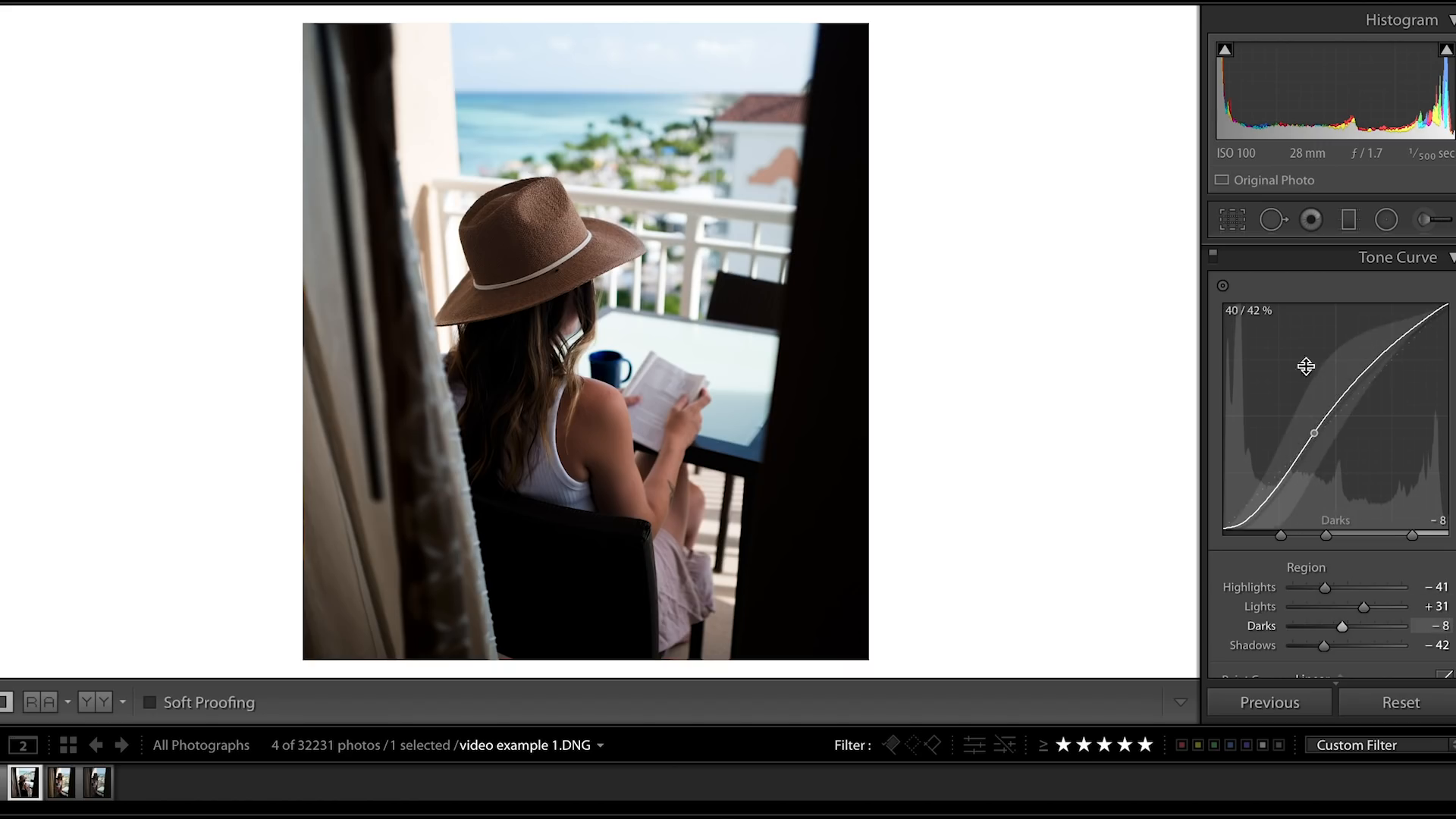
{"action": "left_click", "coordinate": [1213, 259]}
{"action": "left_click", "coordinate": [1213, 260]}
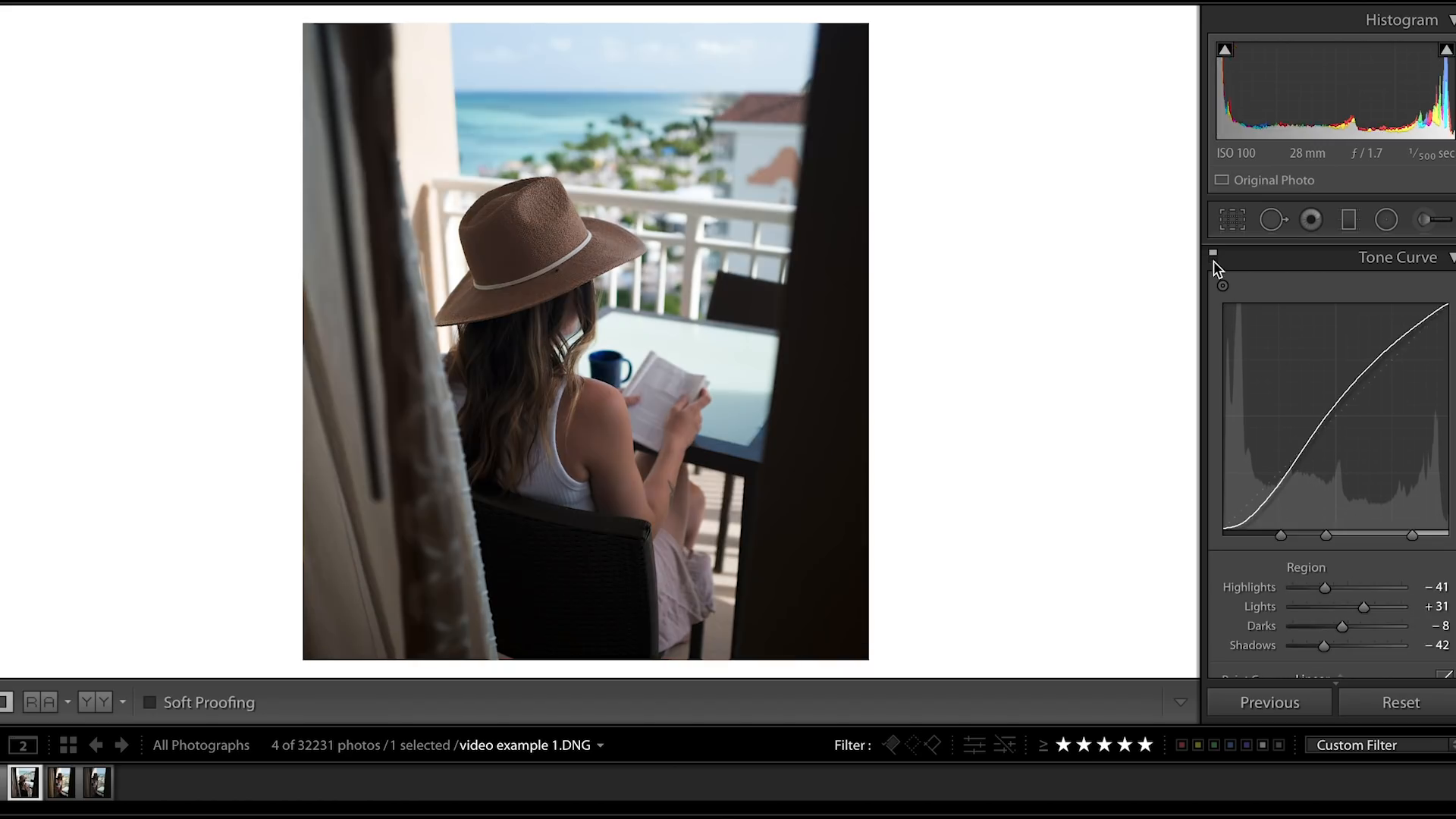
{"action": "left_click", "coordinate": [1214, 261]}
{"action": "left_click", "coordinate": [1214, 261]}
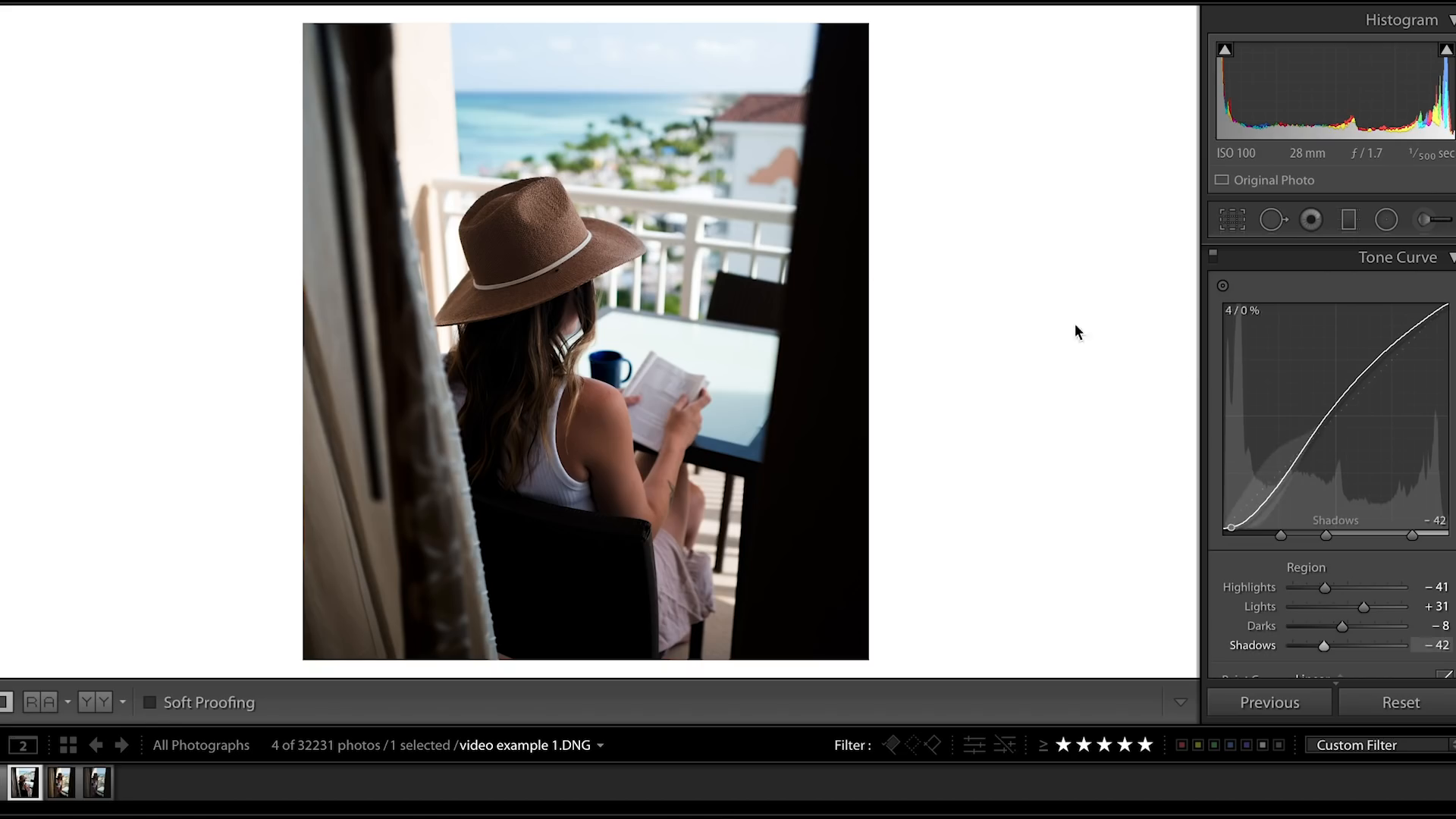
Copy only the Tone Curve settings from the photo of the woman in the hat.
{"action": "right_click", "coordinate": [783, 258]}
{"action": "mouse_move", "coordinate": [847, 221]}
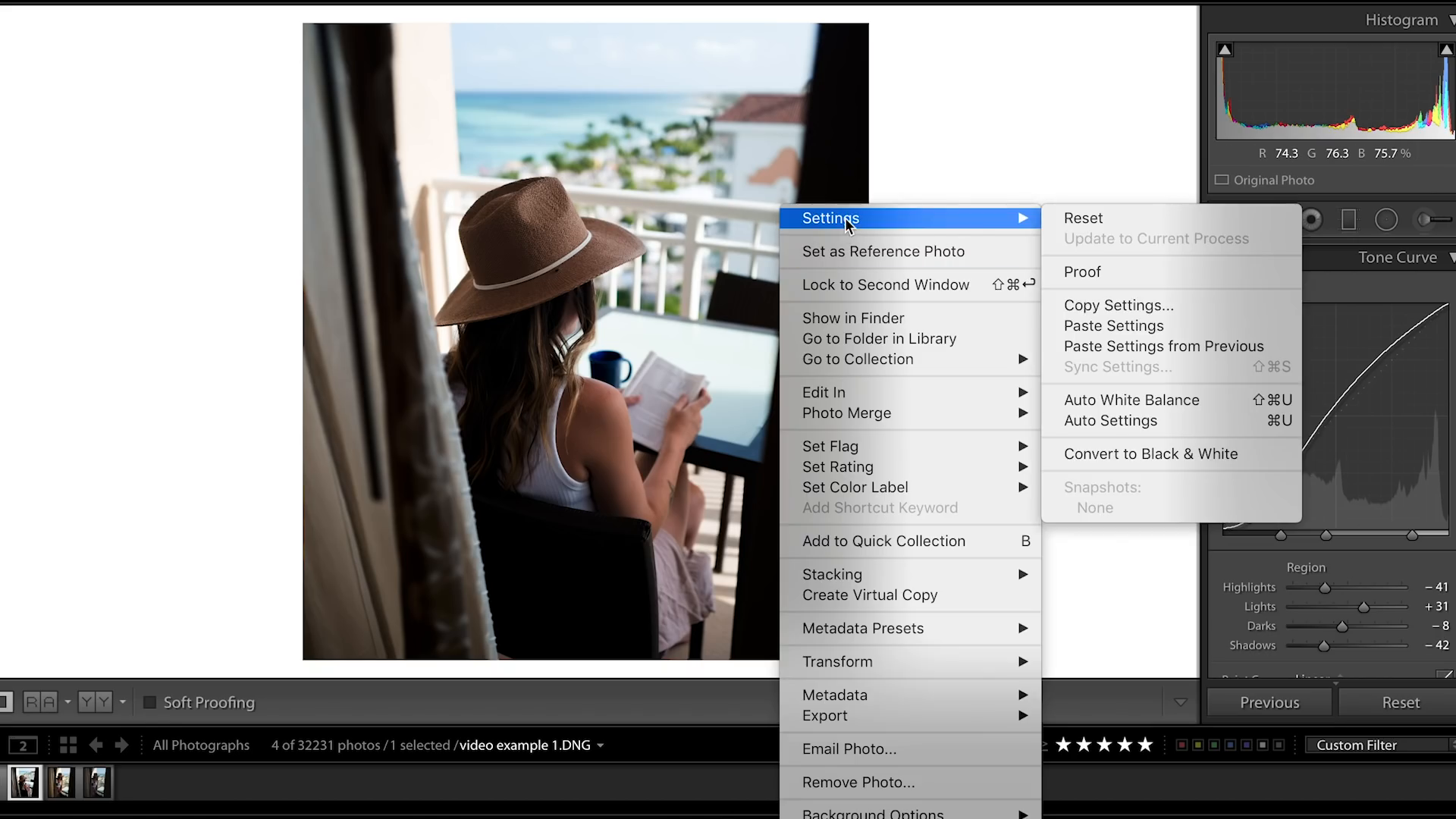
{"action": "left_click", "coordinate": [1060, 305]}
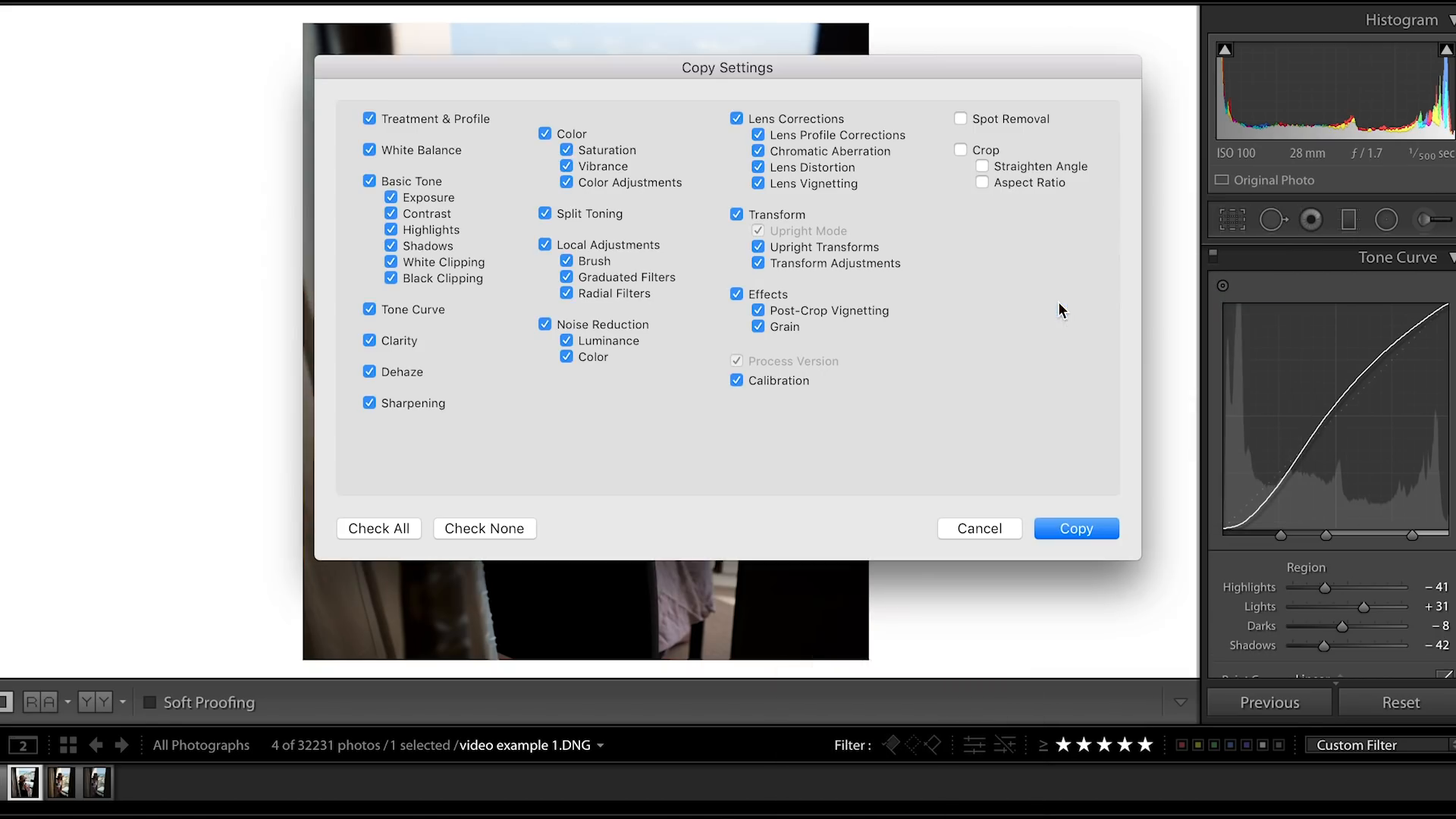
{"action": "left_click", "coordinate": [464, 529]}
{"action": "left_click", "coordinate": [394, 310]}
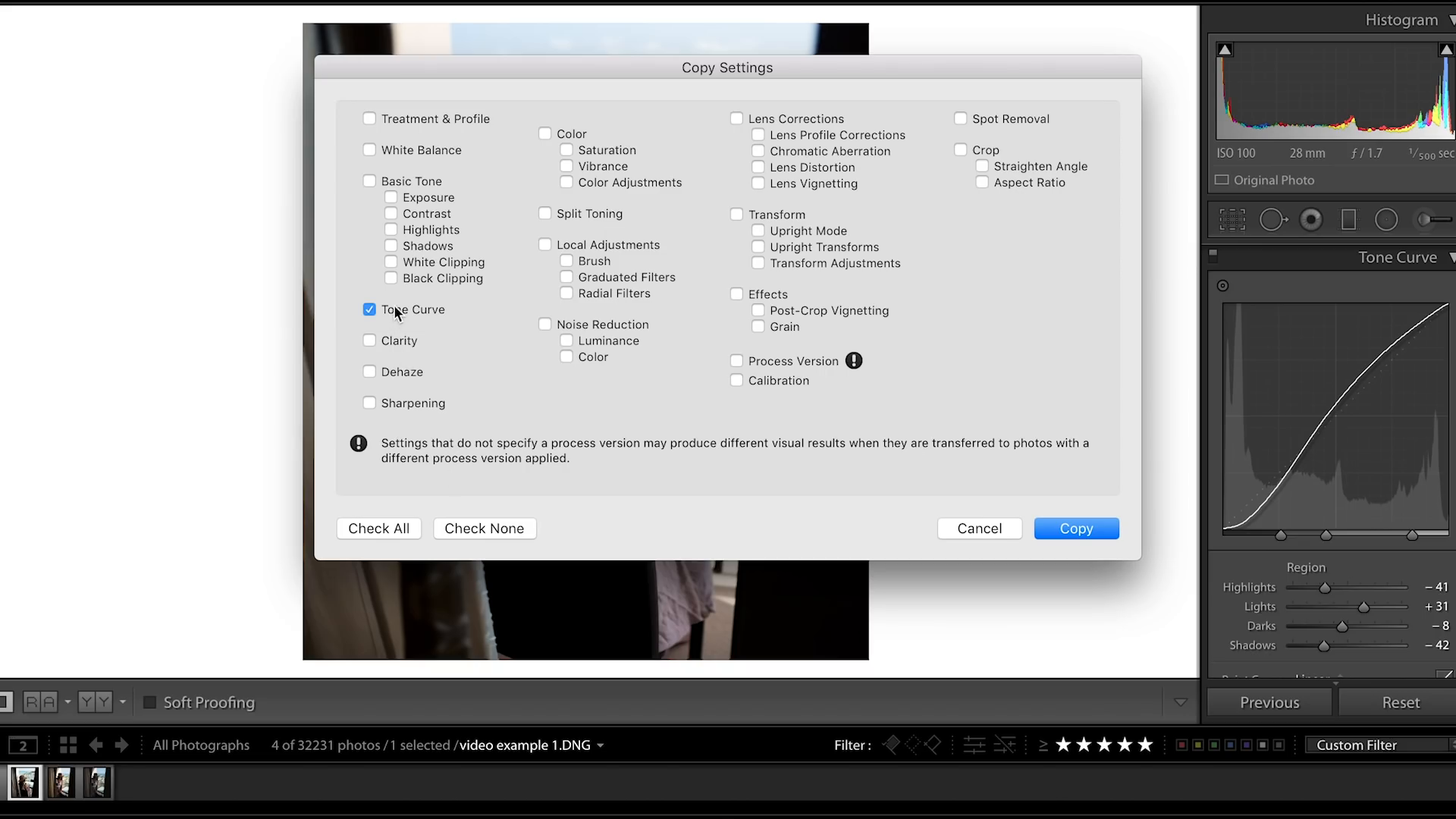
{"action": "left_click", "coordinate": [1074, 528]}
Paste the copied tone curve settings onto the photo with the blue umbrella and tattooed arm.
{"action": "key", "text": "Right"}
{"action": "key", "text": "Right"}
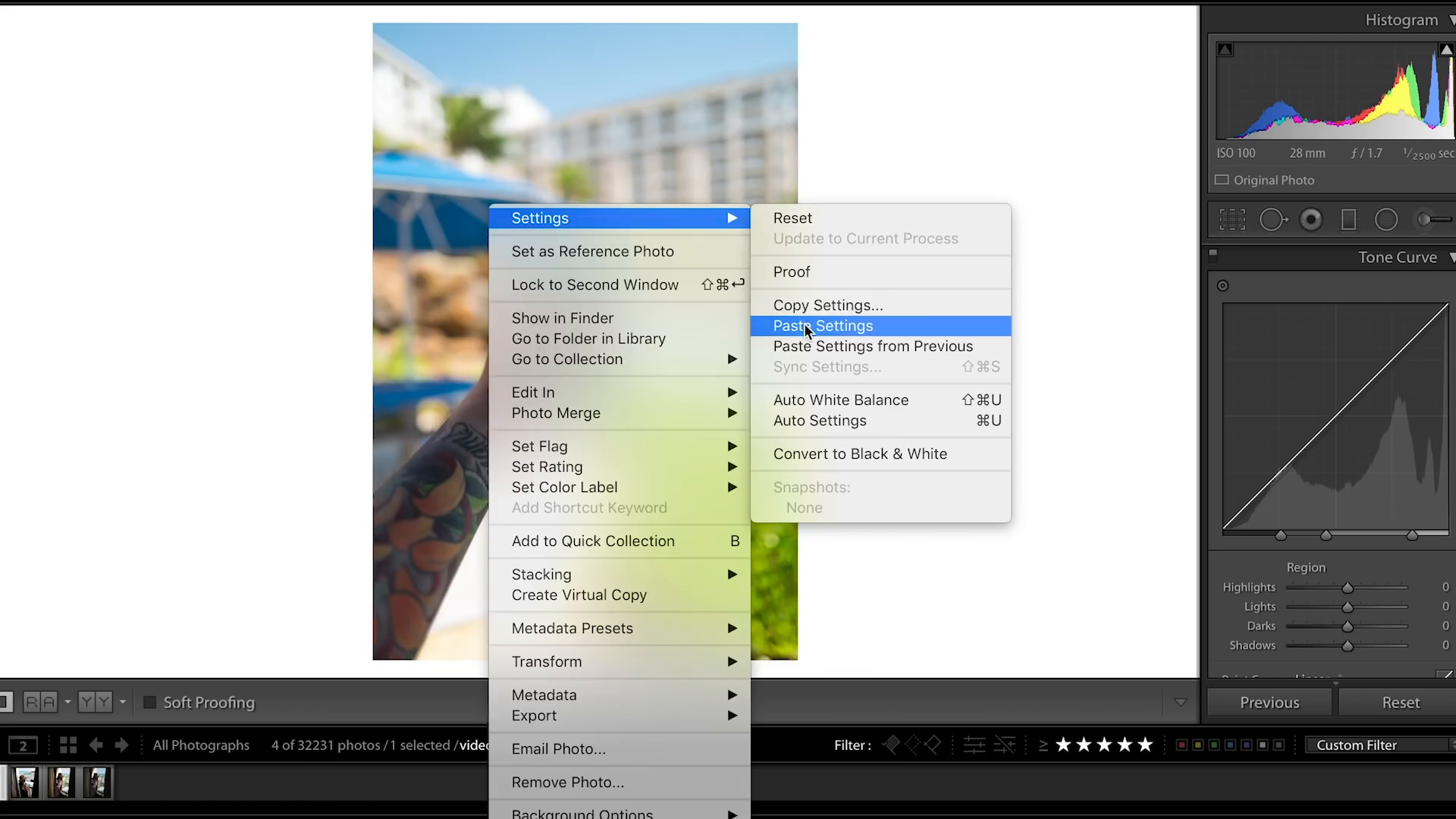
{"action": "left_click", "coordinate": [806, 322]}
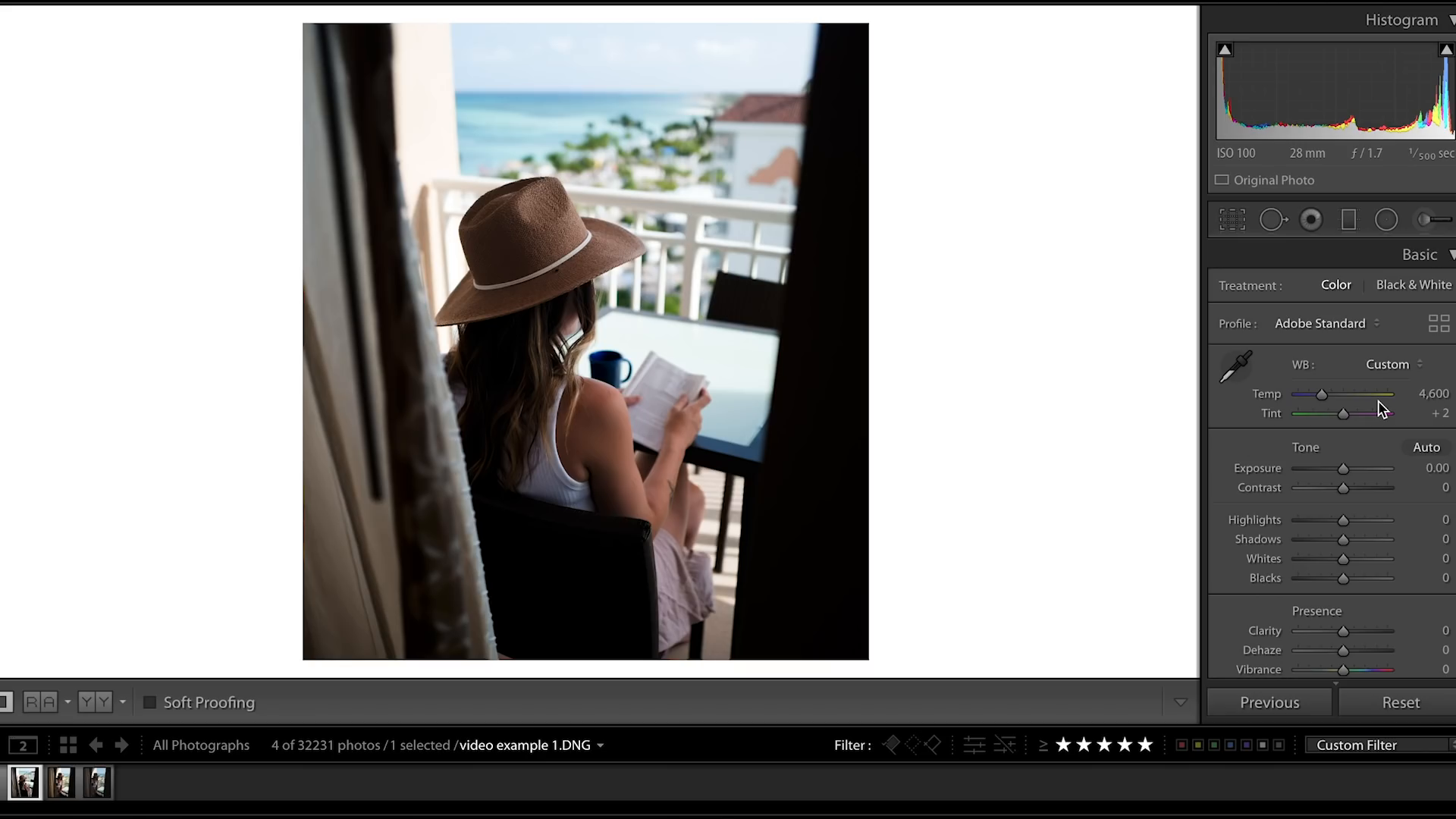
Set the balcony photo's white balance to As Shot, and warm its temperature to 4,989.
{"action": "left_click", "coordinate": [1393, 364]}
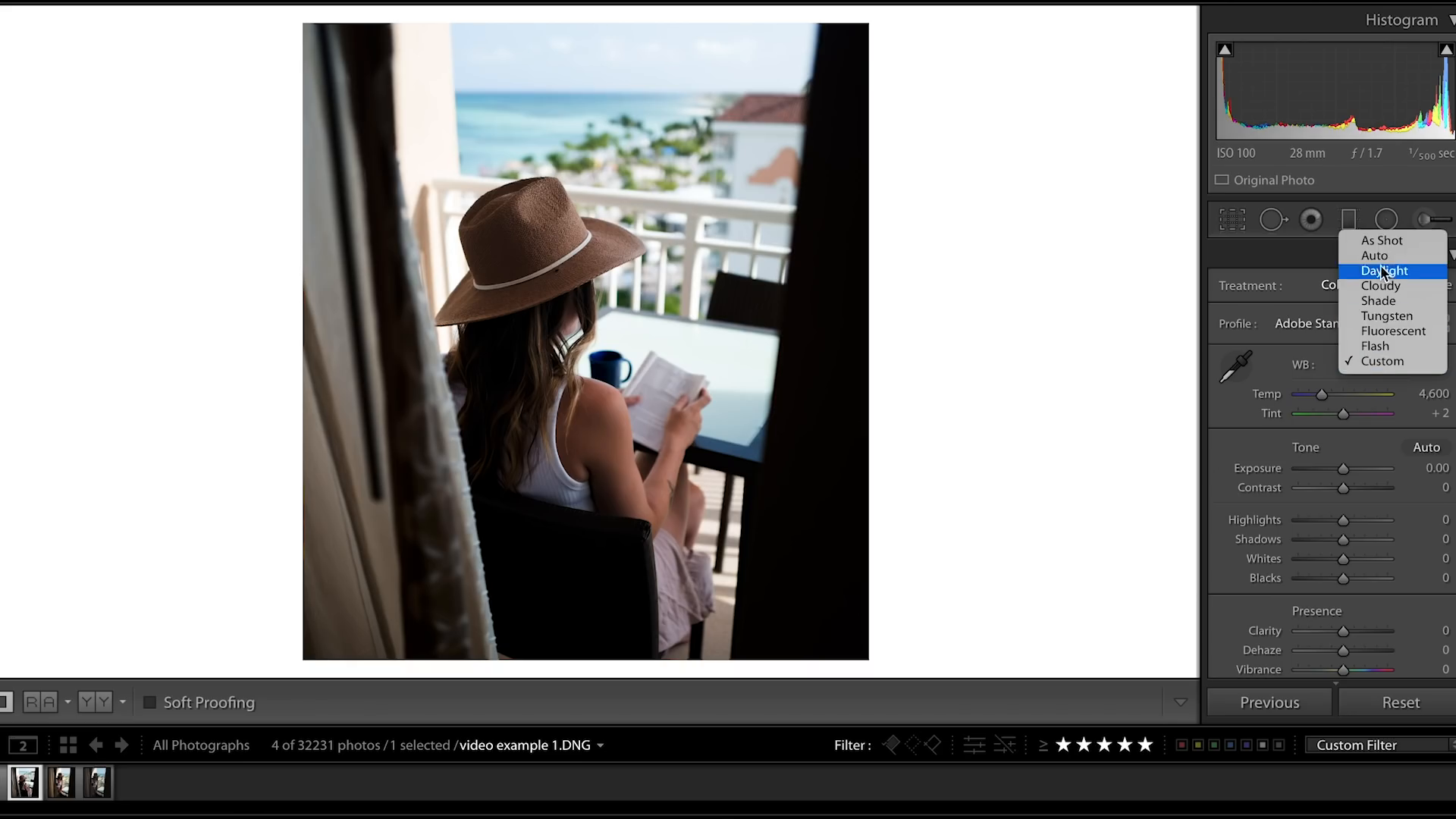
{"action": "left_click", "coordinate": [1377, 240]}
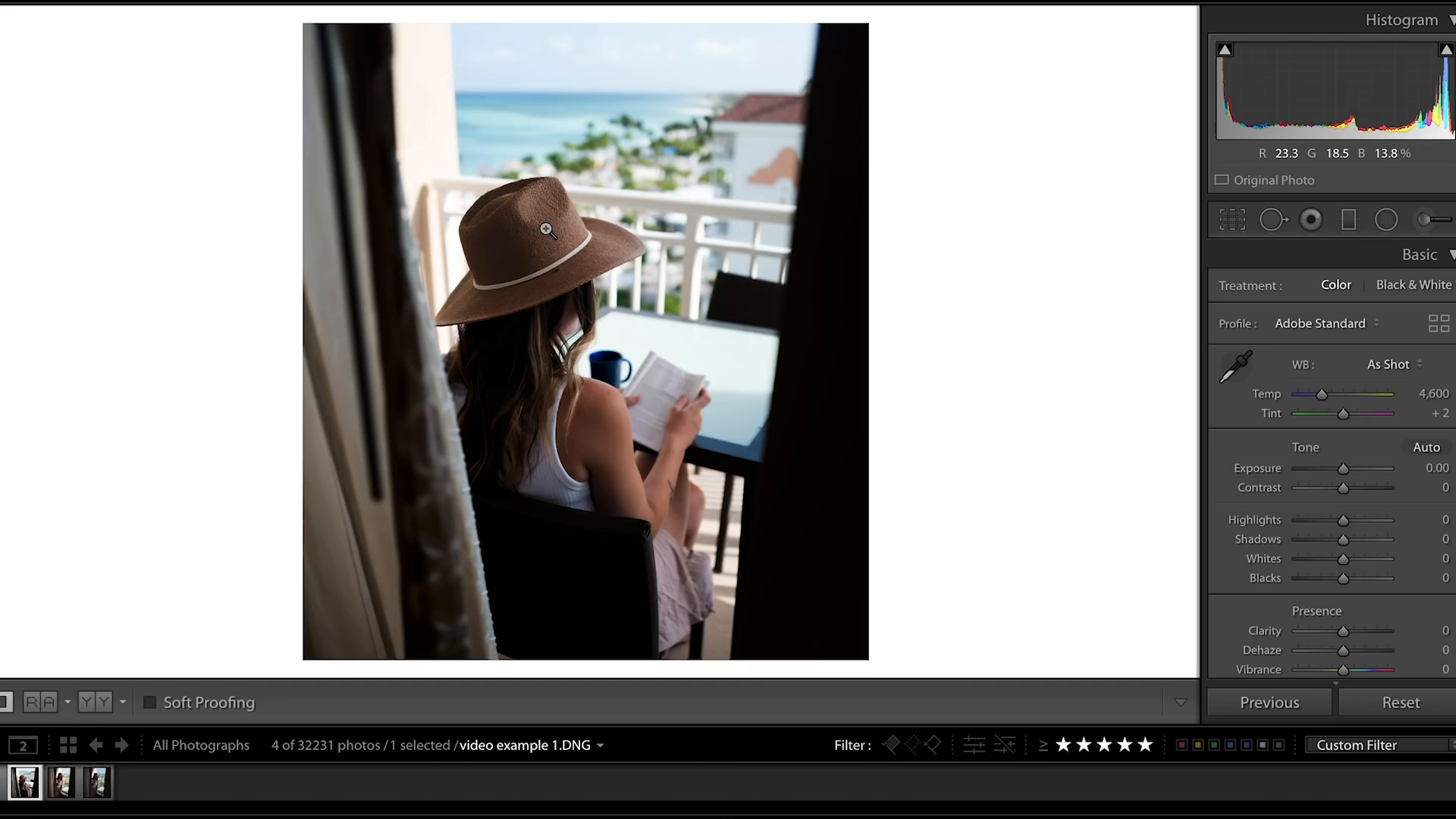
{"action": "left_click_drag", "start_coordinate": [1323, 401], "coordinate": [1325, 403]}
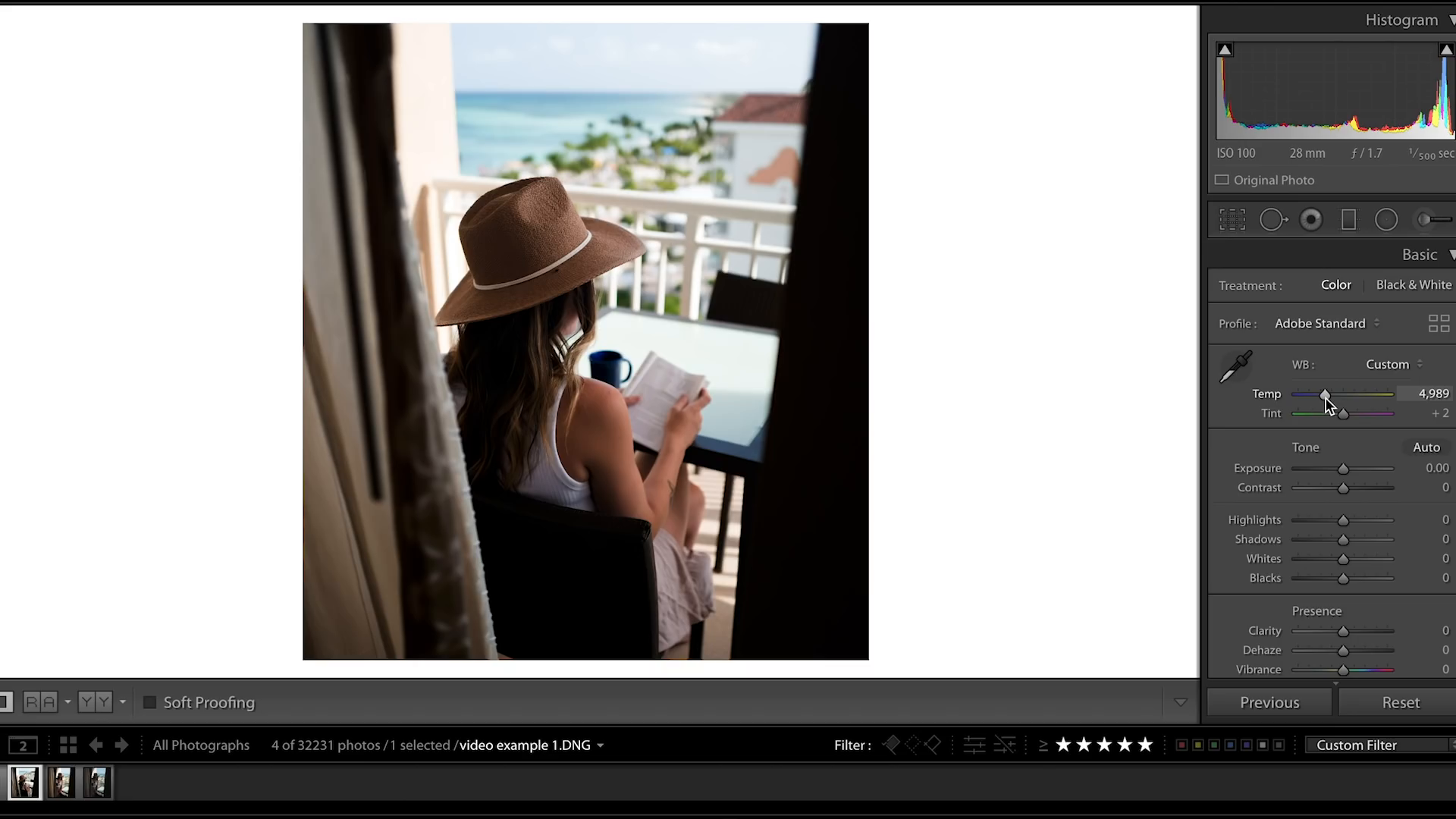
Preview highlight and shadow clipping while trying Shadows at -58 and Highlights at +58, resetting both sliders to 0.
{"action": "left_click", "coordinate": [1339, 520], "text": "alt"}
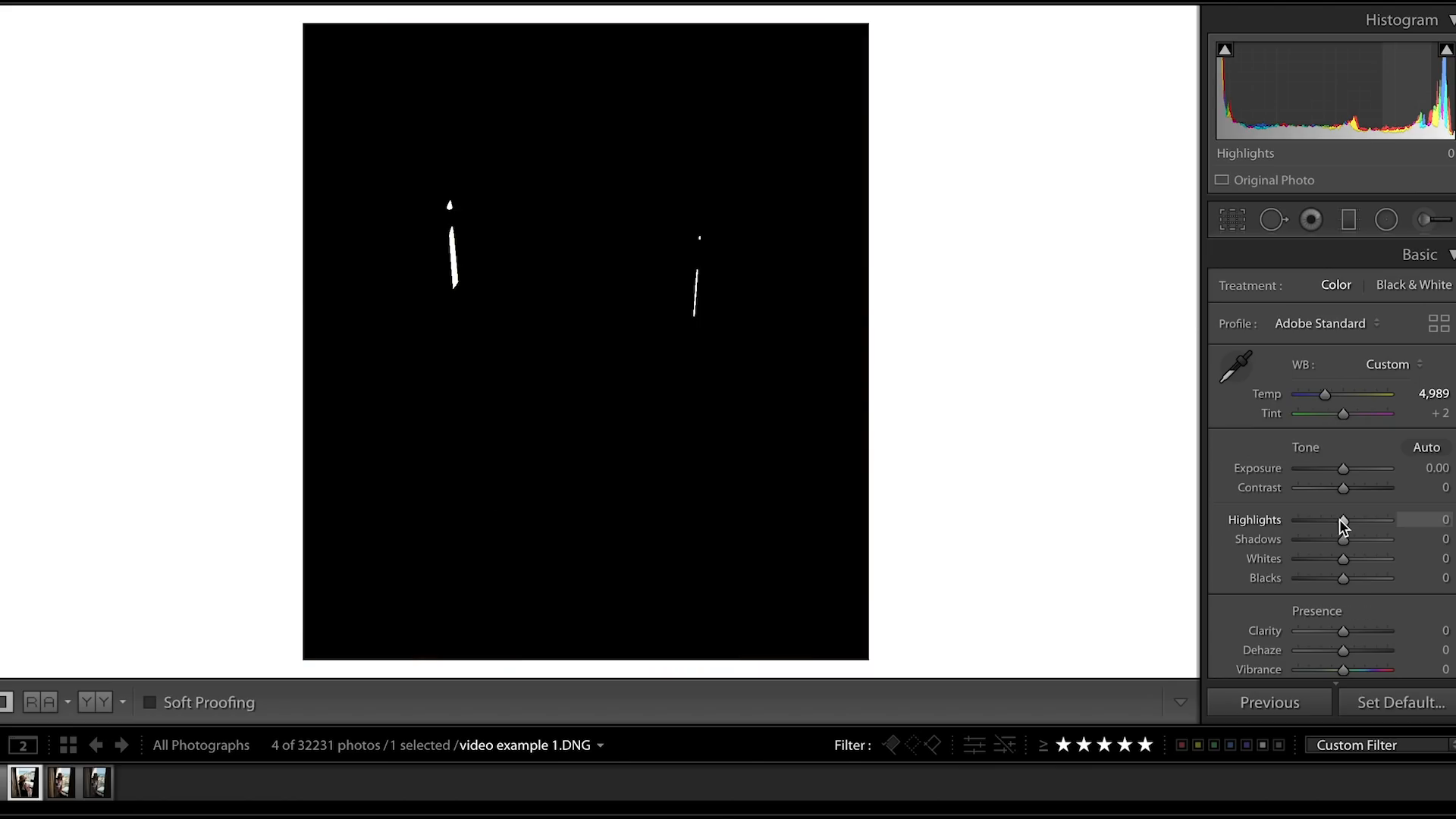
{"action": "key", "text": "alt"}
{"action": "left_click", "coordinate": [1340, 539], "text": "alt"}
{"action": "left_click_drag", "start_coordinate": [1340, 539], "coordinate": [1316, 542]}
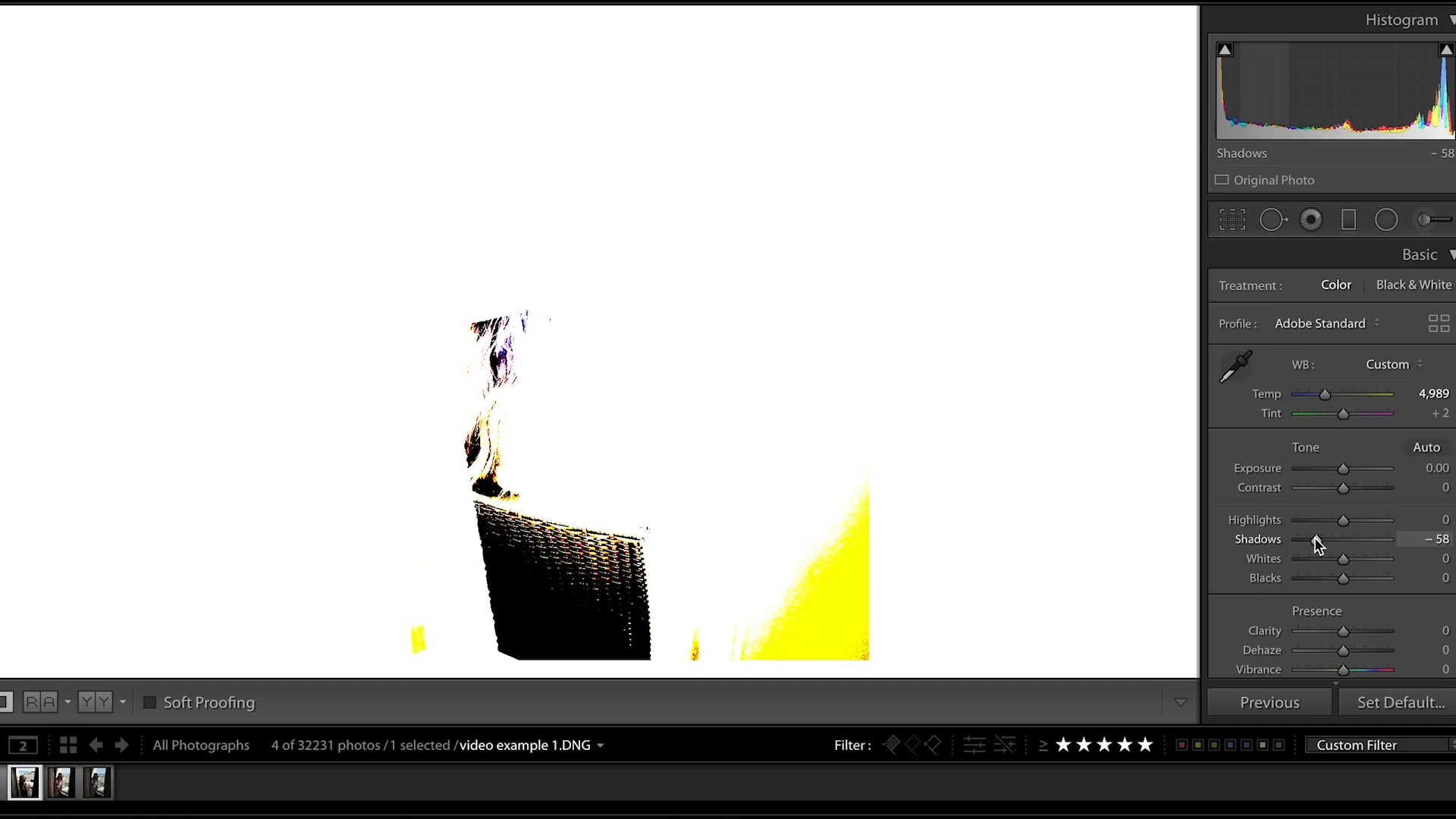
{"action": "left_click_drag", "start_coordinate": [1316, 539], "coordinate": [1370, 515]}
{"action": "double_click", "coordinate": [1329, 538]}
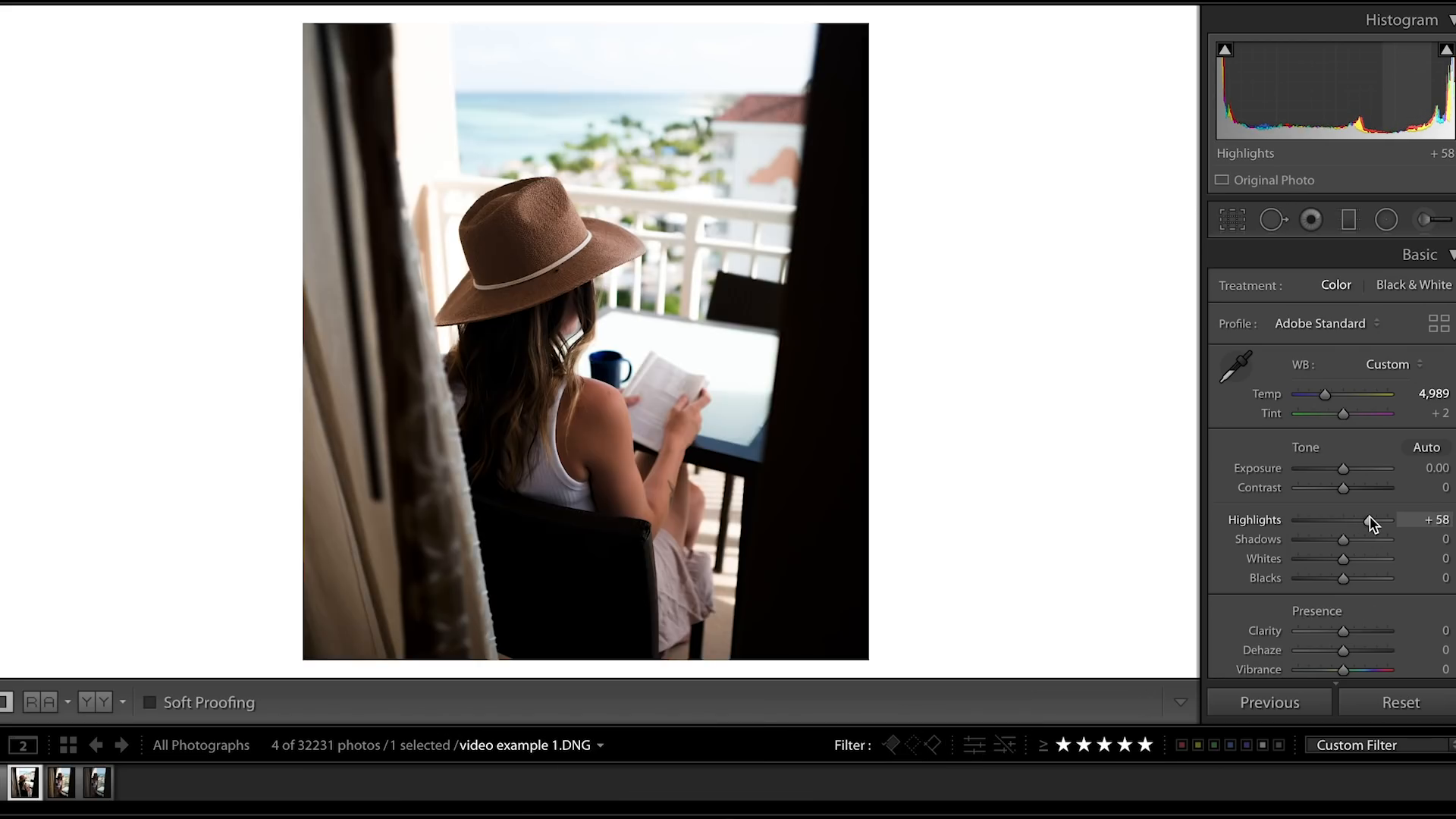
{"action": "double_click", "coordinate": [1369, 516]}
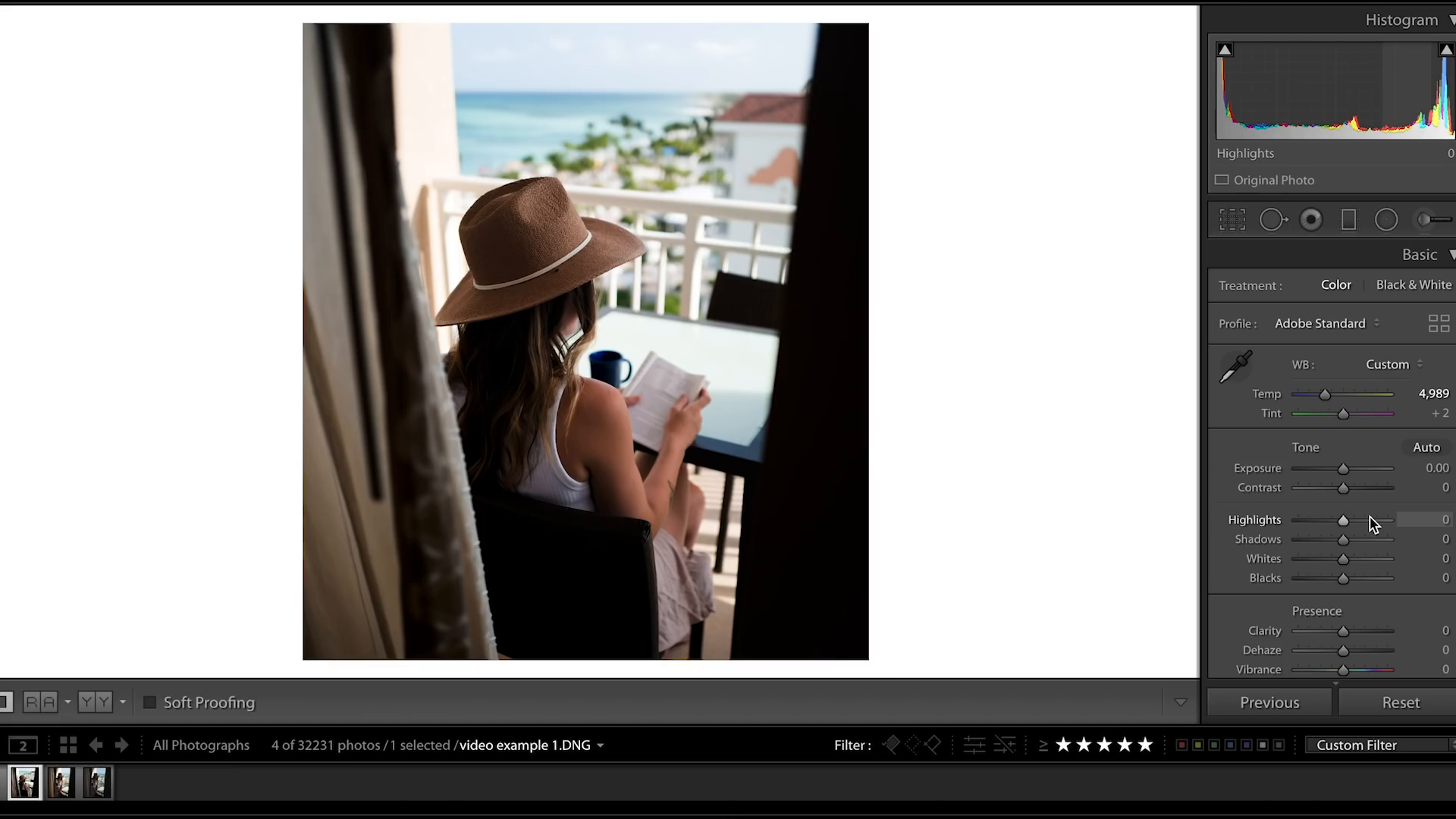
Balance the basic tones with Highlights at -17, Shadows at +36, Whites at +33 and Blacks at +10.
{"action": "key", "text": "alt"}
{"action": "left_click_drag", "start_coordinate": [1345, 519], "coordinate": [1334, 519]}
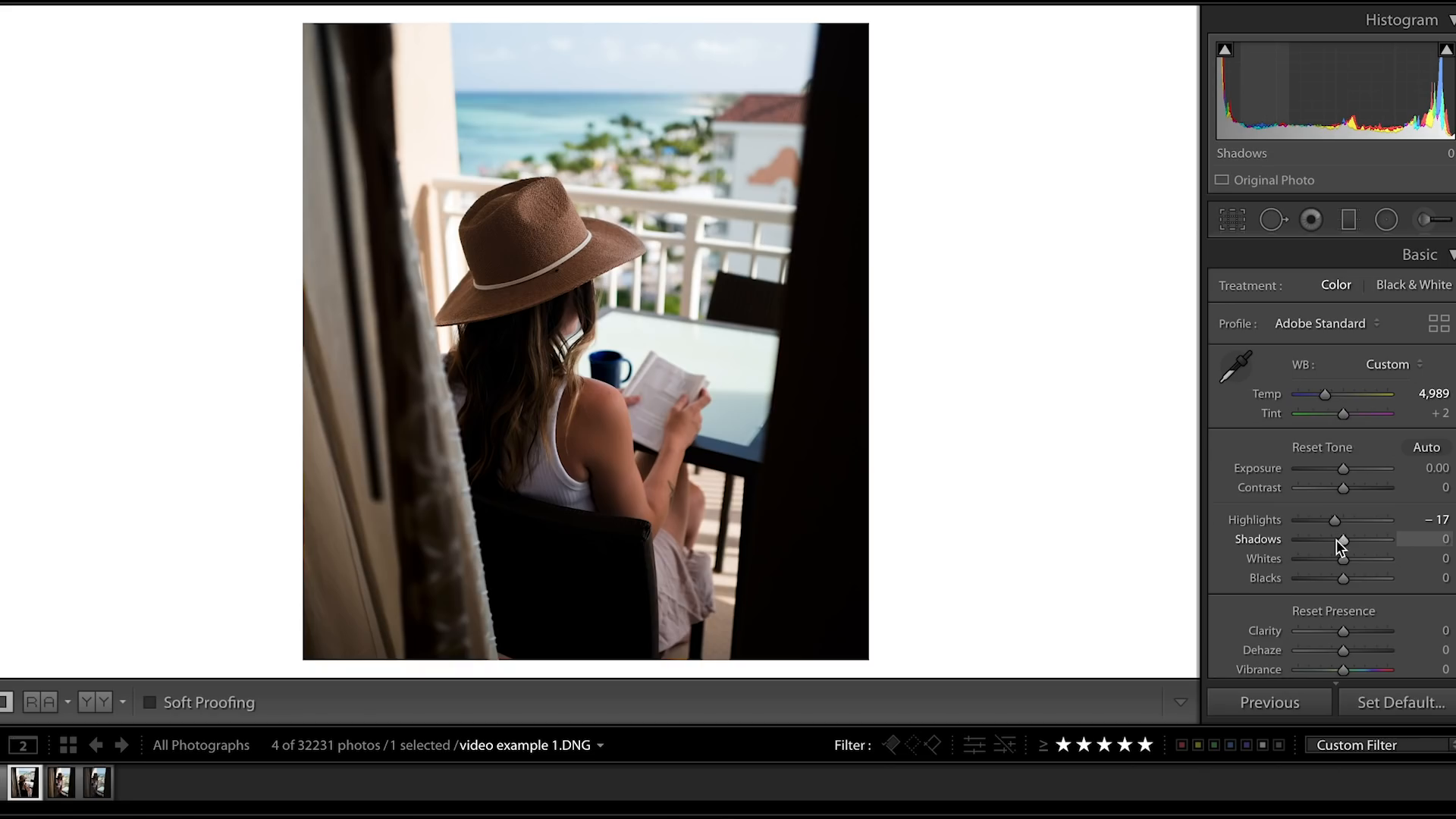
{"action": "mouse_move", "coordinate": [1340, 538]}
{"action": "left_mouse_down"}
{"action": "mouse_move", "coordinate": [1366, 529]}
{"action": "mouse_move", "coordinate": [1343, 558]}
{"action": "mouse_move", "coordinate": [1358, 553]}
{"action": "left_mouse_up"}
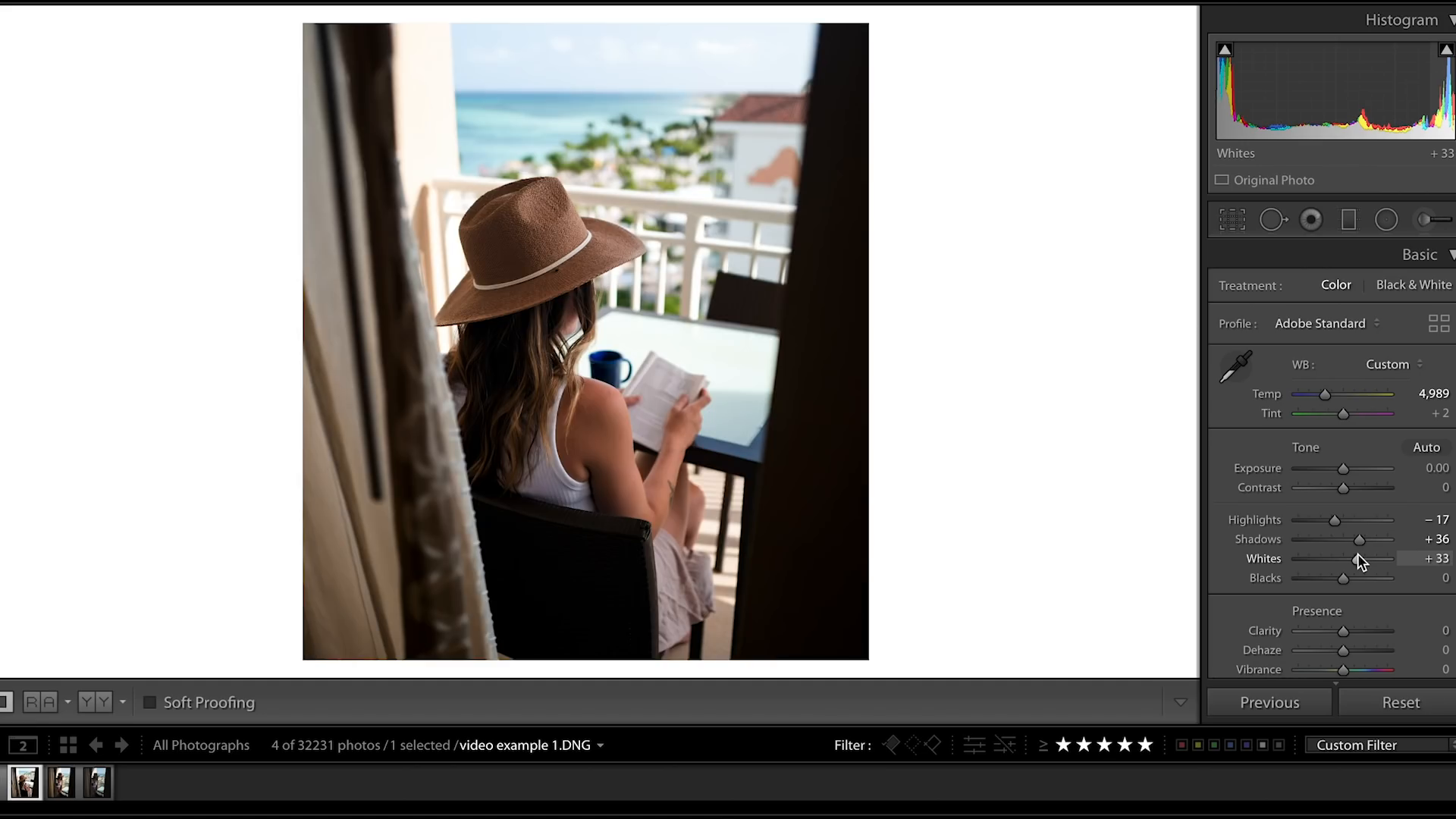
{"action": "left_click_drag", "start_coordinate": [1347, 580], "coordinate": [1350, 574]}
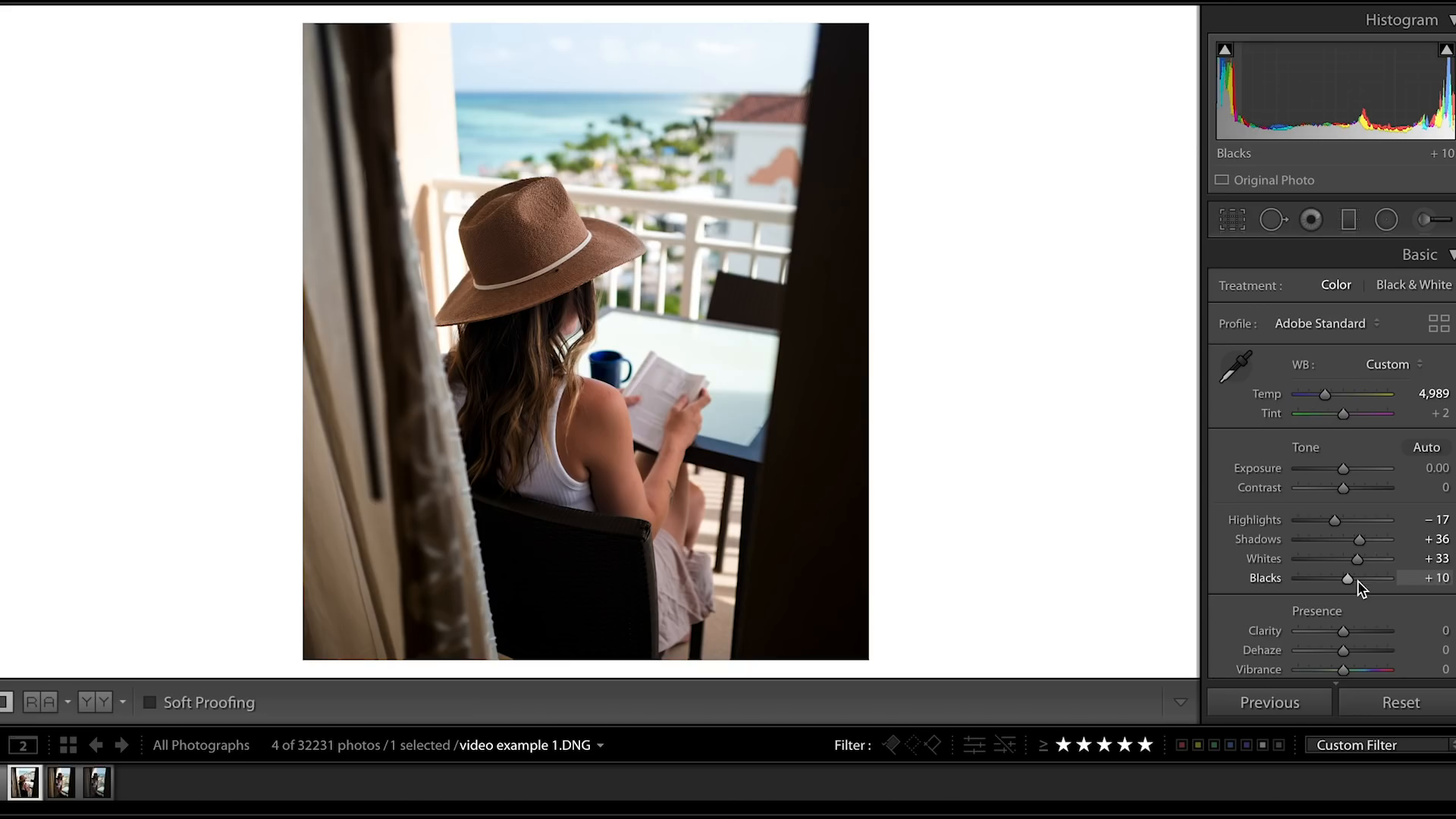
{"action": "scroll", "coordinate": [1357, 540], "scroll_direction": "down", "scroll_amount": 1}
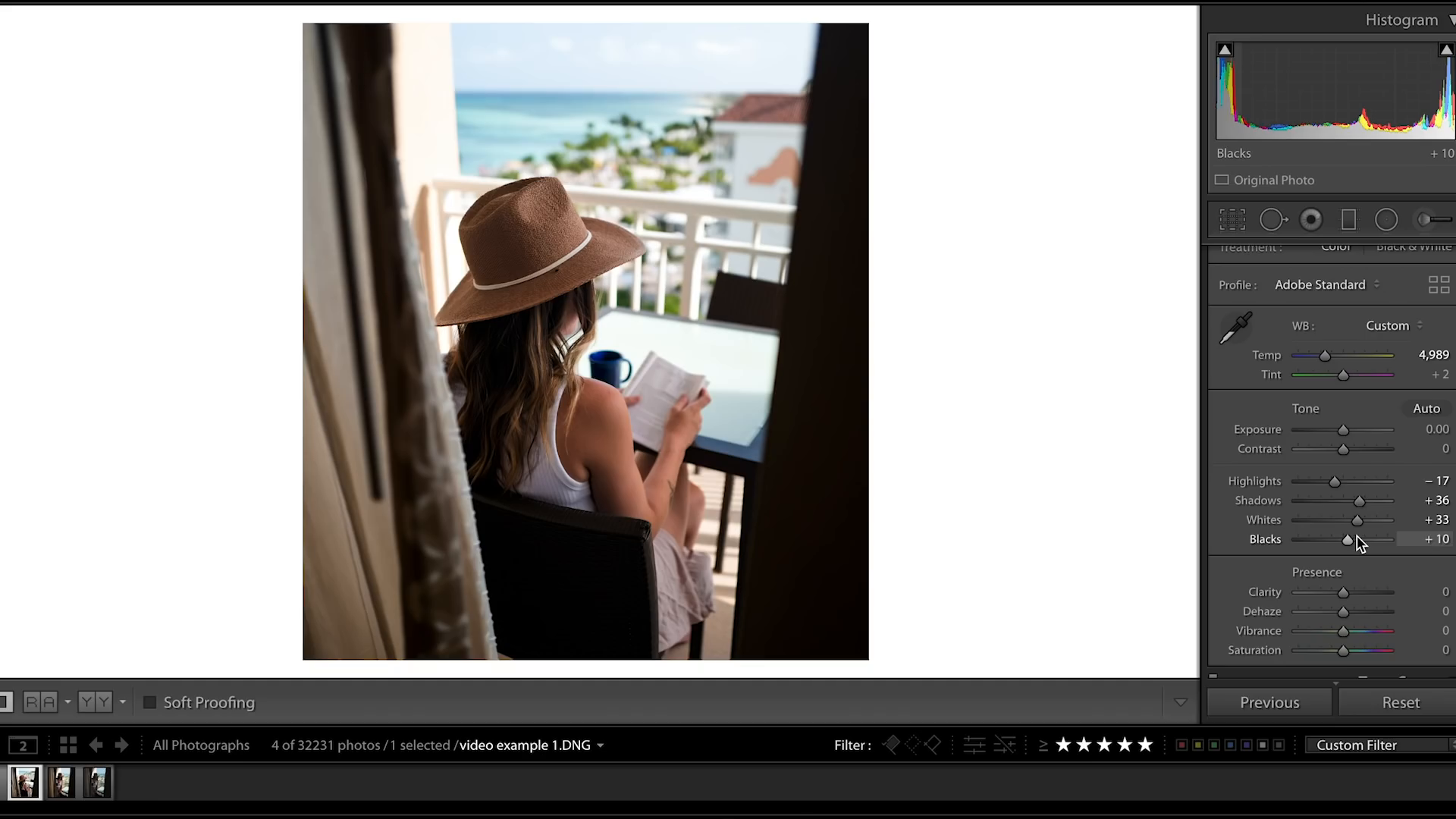
Check the clipping previews for the Whites and Blacks sliders on the balcony photo.
{"action": "key", "text": "alt"}
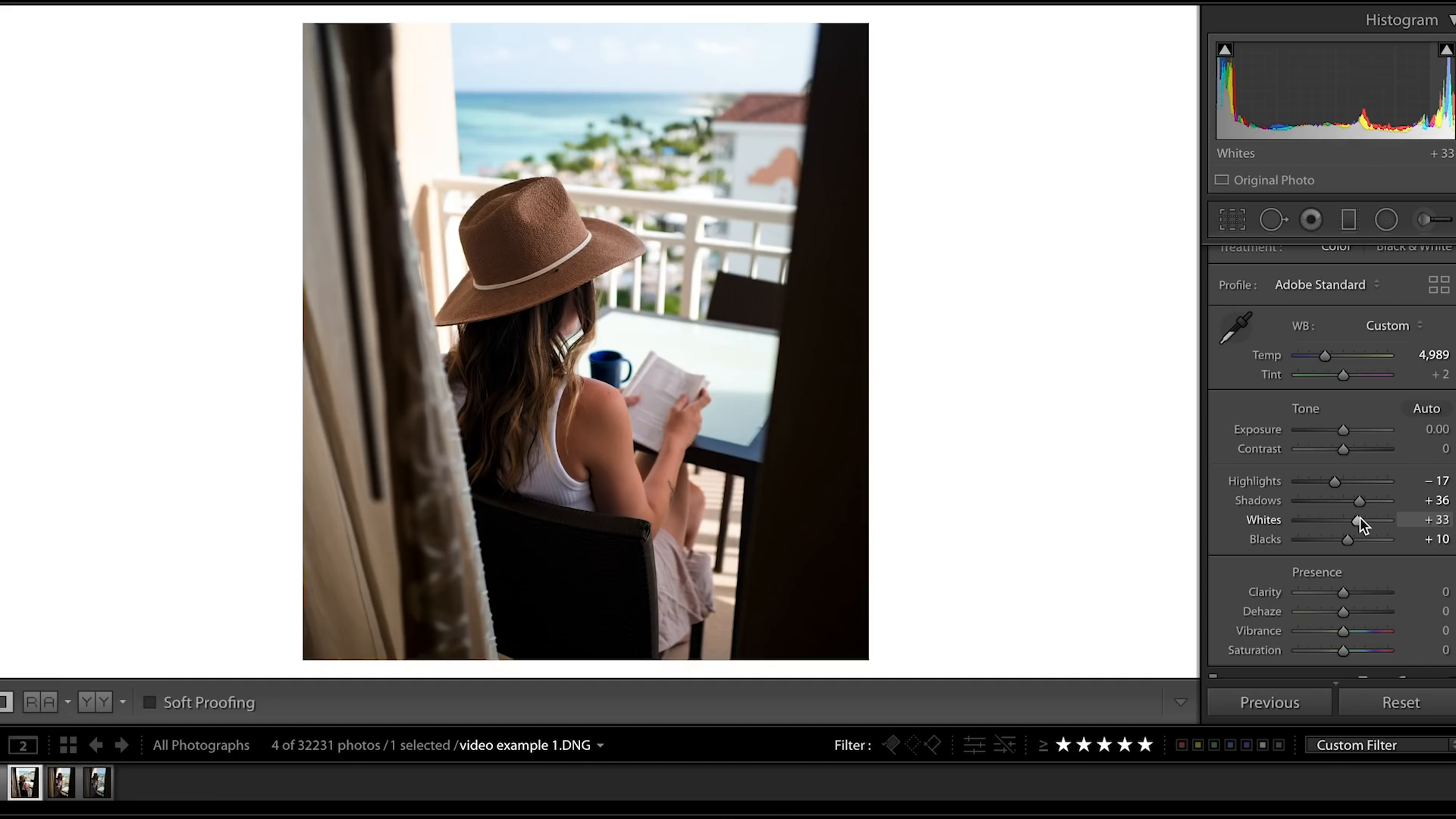
{"action": "scroll", "coordinate": [1359, 517], "scroll_direction": "down", "scroll_amount": 1}
{"action": "key", "text": "alt"}
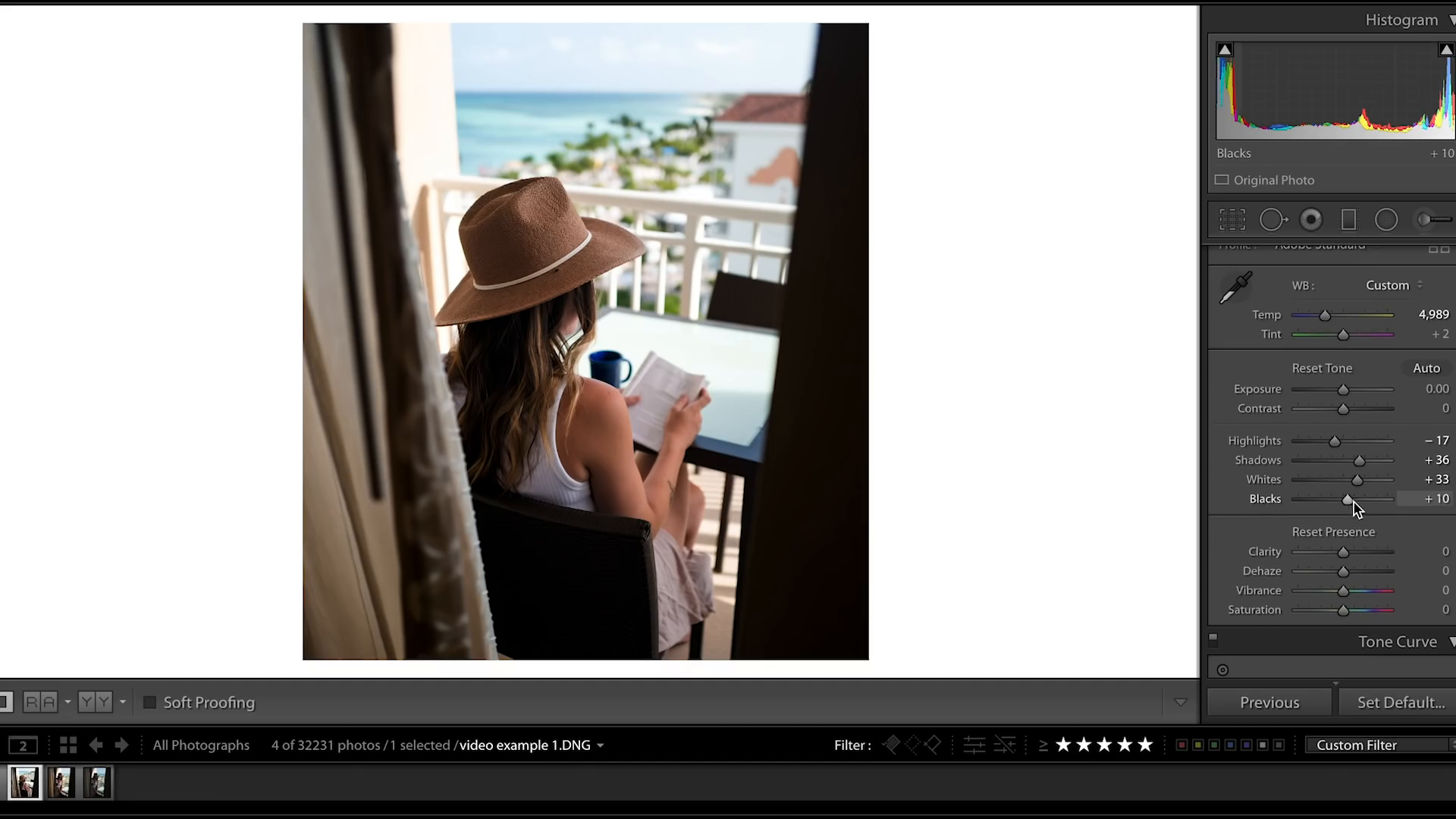
{"action": "left_click", "coordinate": [1353, 497], "text": "alt"}
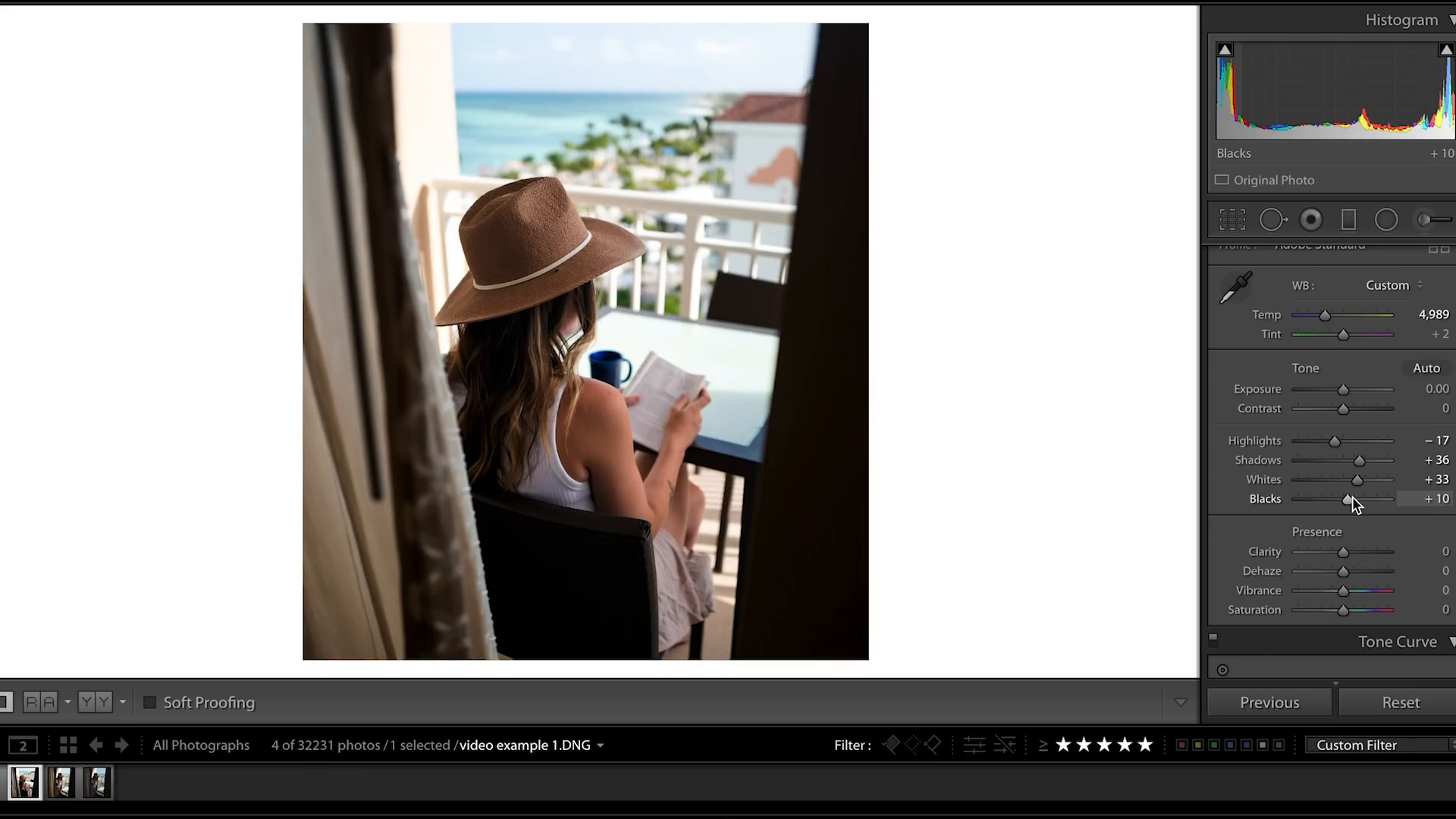
{"action": "key", "text": "alt"}
{"action": "key", "text": "alt"}
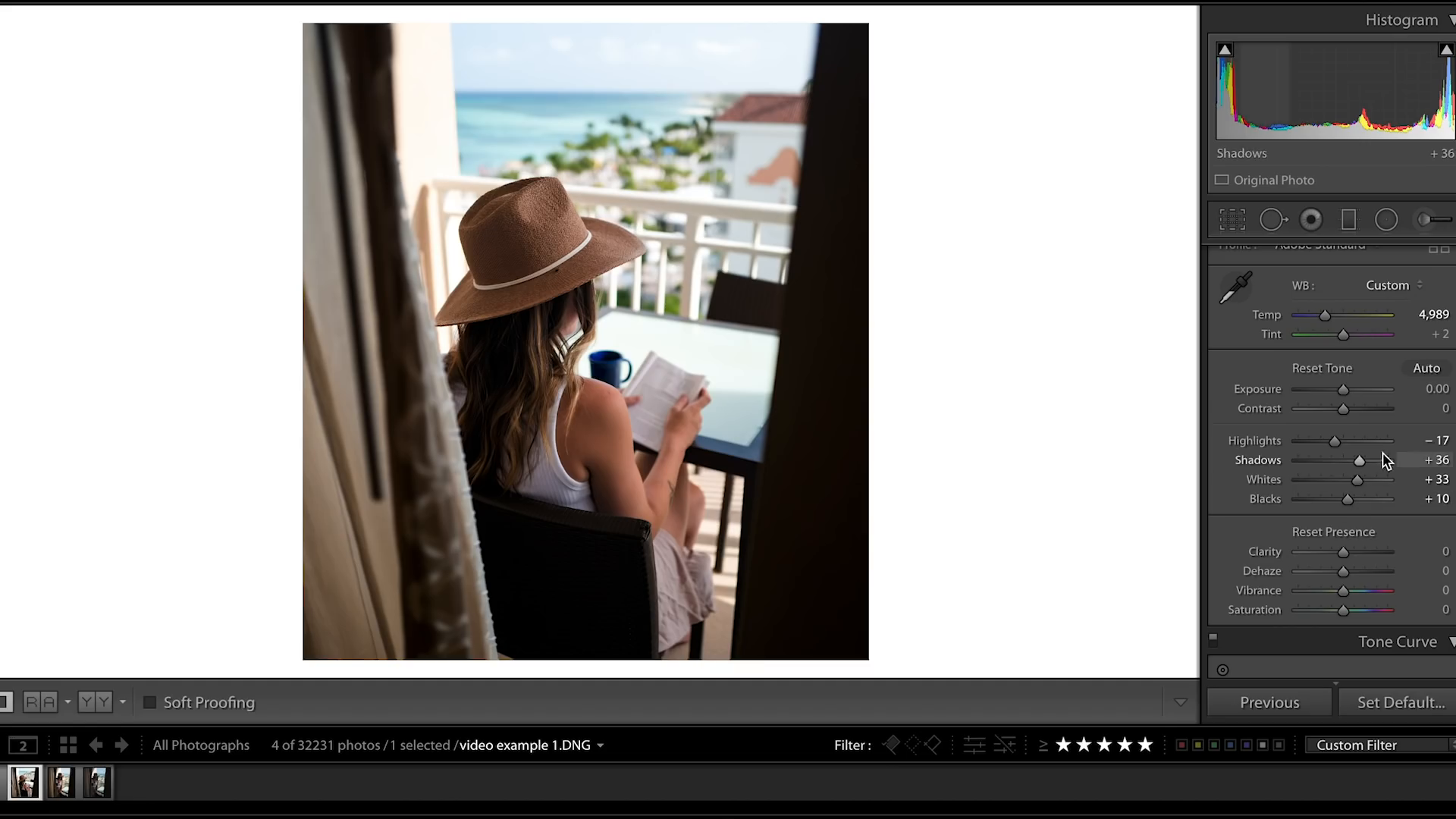
Preview shadow clipping while trying Shadows at -66, and undo the change.
{"action": "left_click", "coordinate": [1362, 458], "text": "alt"}
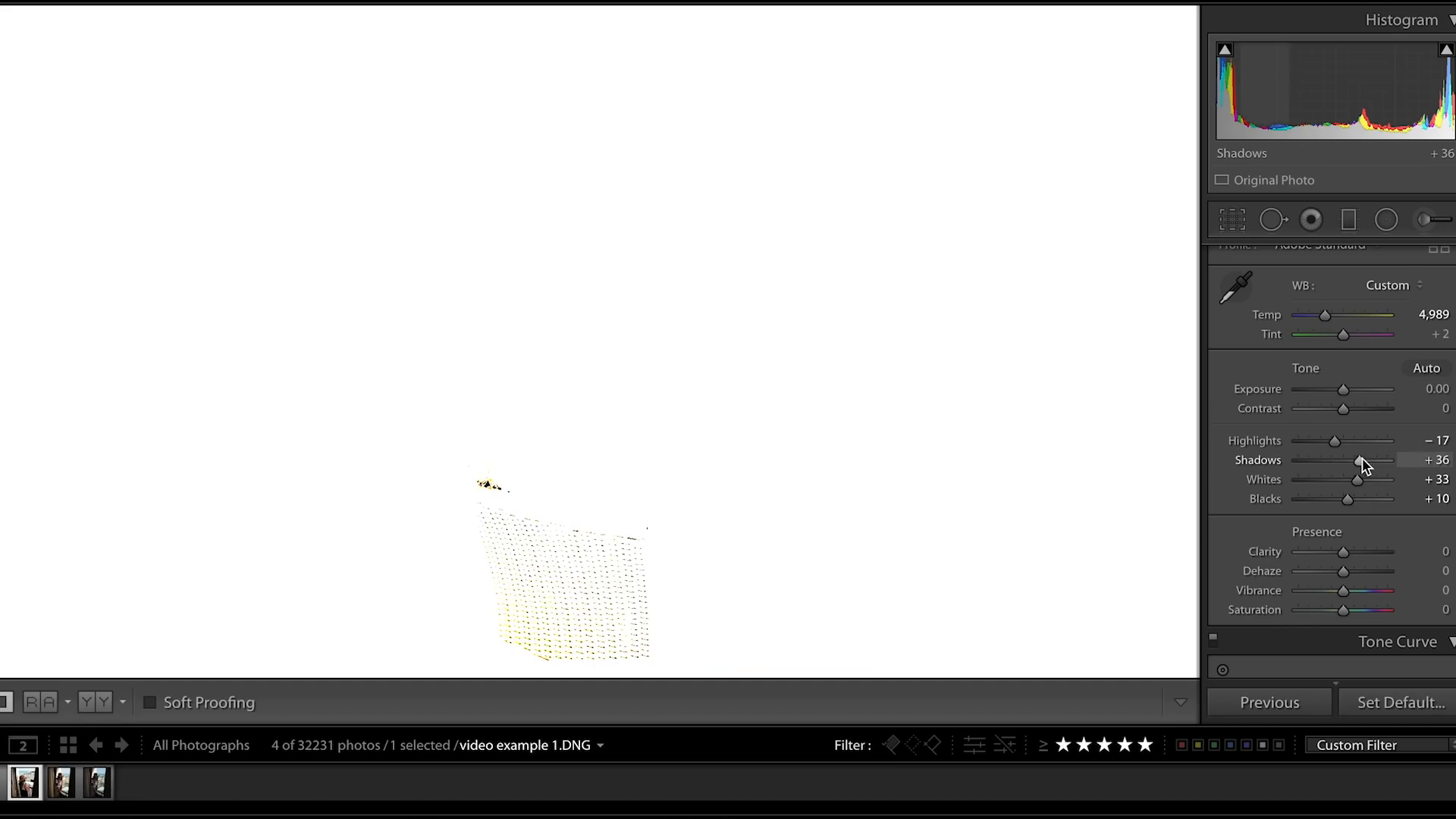
{"action": "left_click_drag", "start_coordinate": [1362, 458], "coordinate": [1317, 456]}
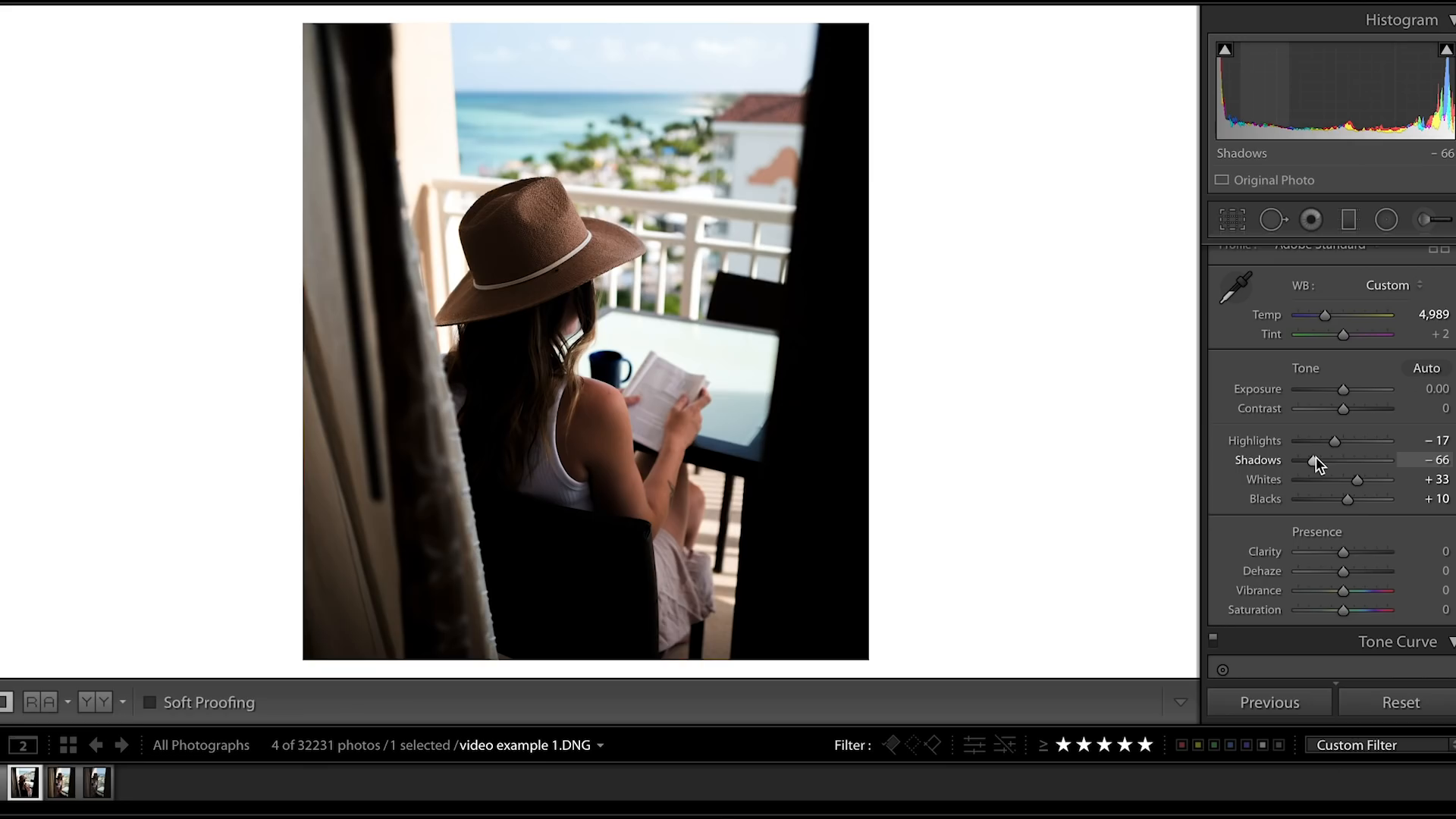
{"action": "key", "text": "ctrl+z"}
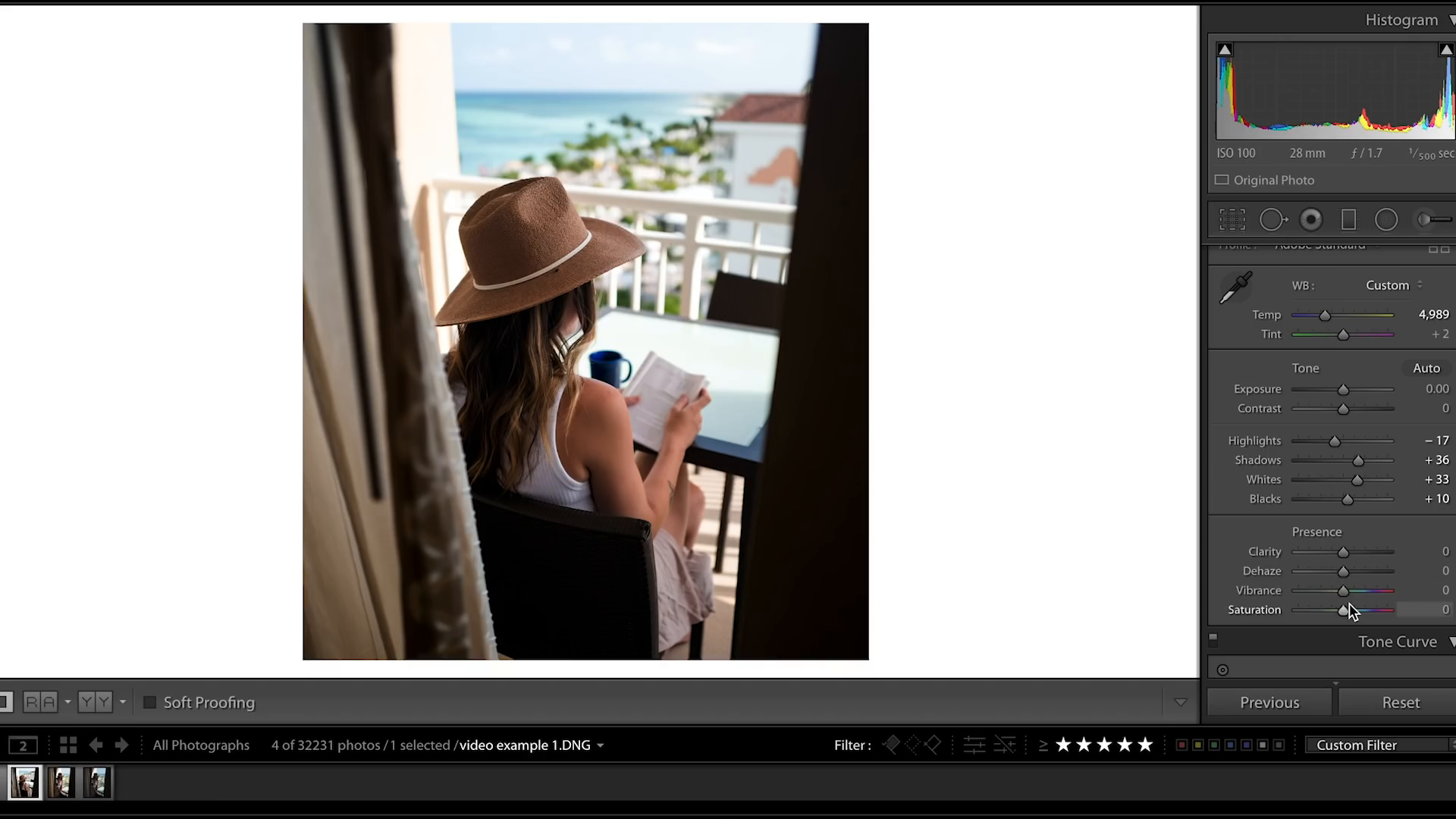
Try a slightly lower overall Saturation, reset it, and lower it slightly again.
{"action": "left_click_drag", "start_coordinate": [1343, 610], "coordinate": [1340, 609]}
{"action": "key", "text": "Down"}
{"action": "key", "text": "Down"}
{"action": "double_click", "coordinate": [1340, 609]}
{"action": "left_click_drag", "start_coordinate": [1339, 608], "coordinate": [1336, 608]}
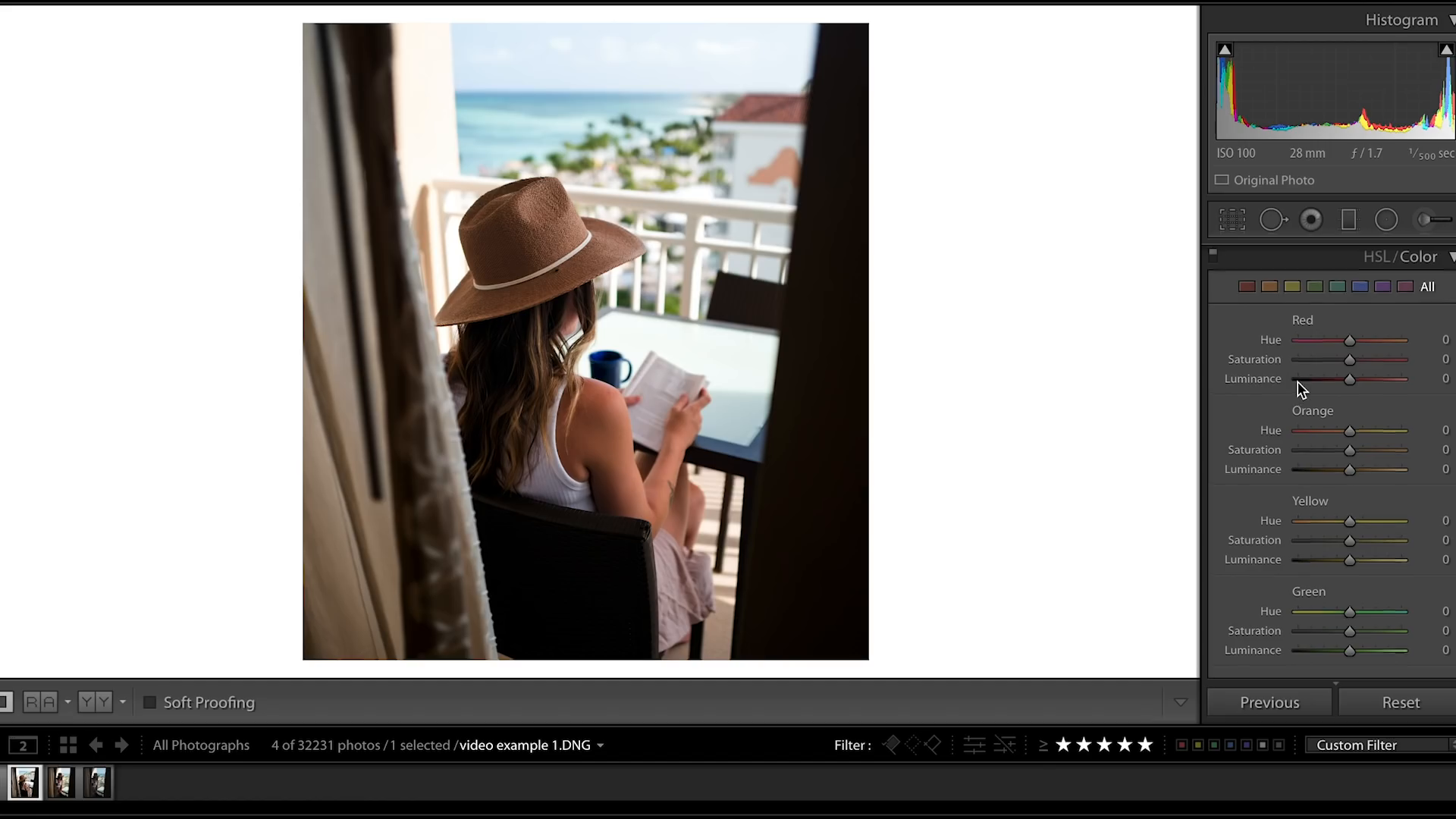
Use targeted HSL saturation adjustment on the woman's skin, trying Orange at +65 before settling on Red -3 and Orange -8.
{"action": "scroll", "coordinate": [1300, 384], "scroll_direction": "up", "scroll_amount": 1}
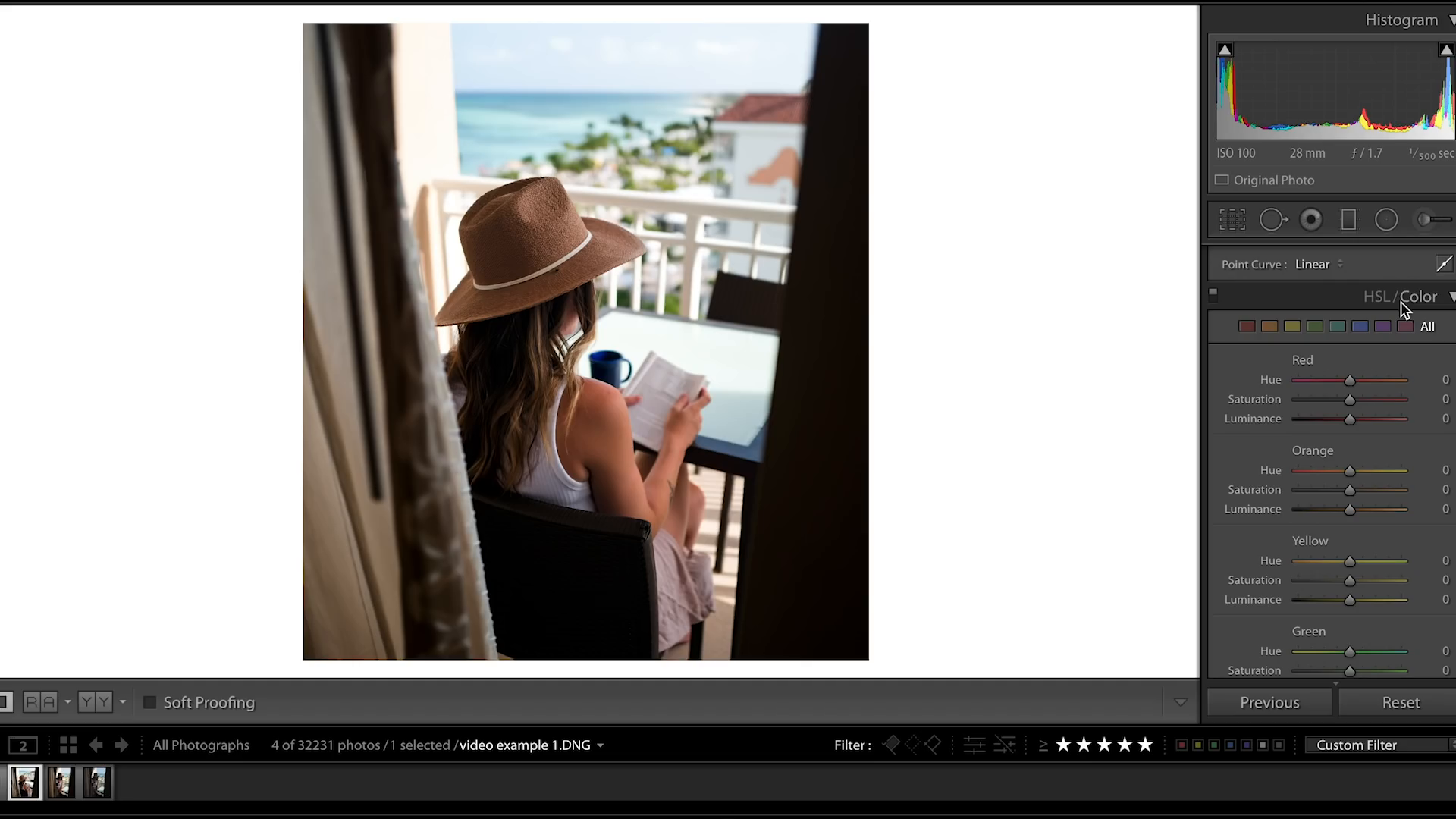
{"action": "left_click", "coordinate": [1376, 297]}
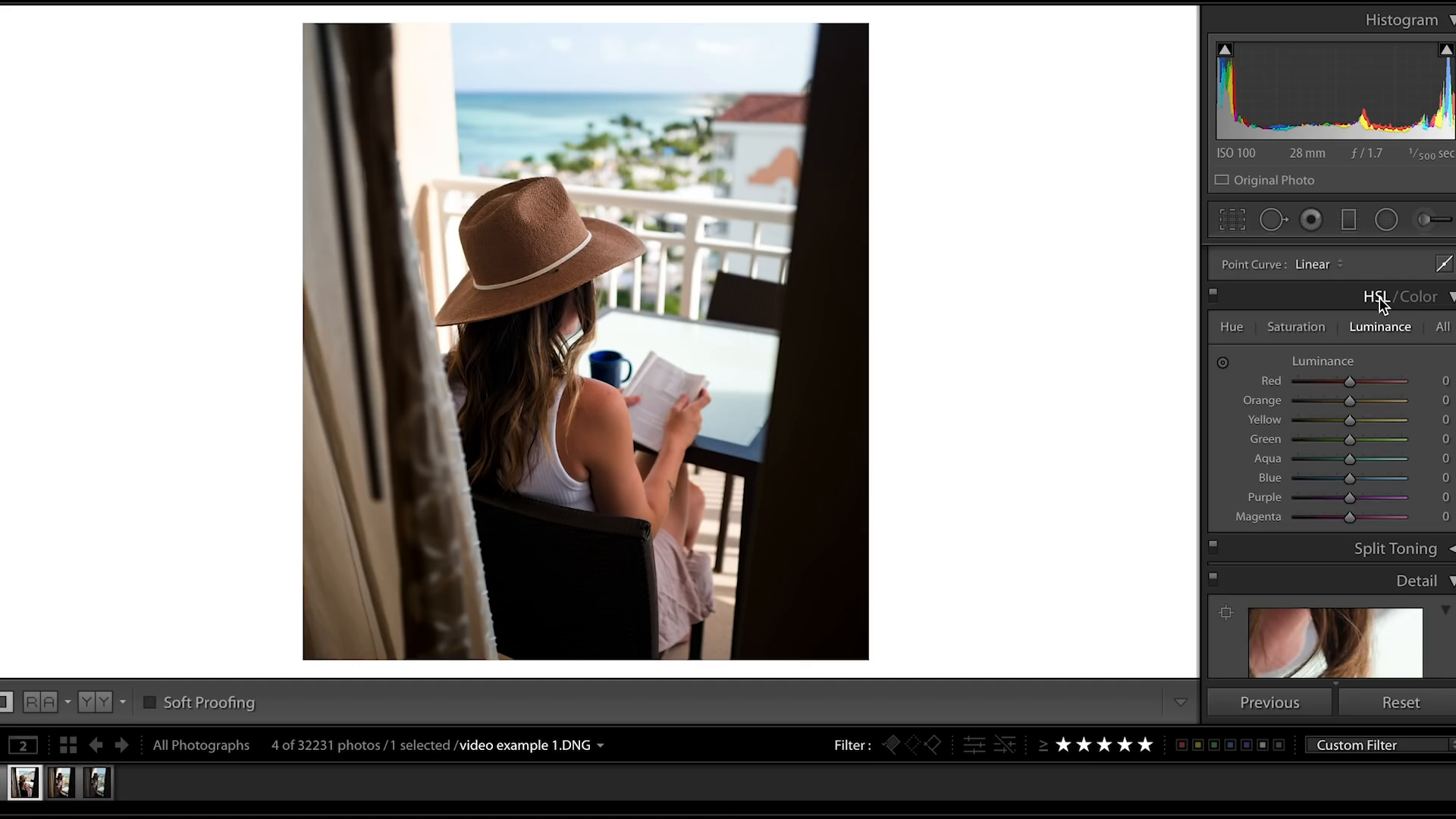
{"action": "left_click", "coordinate": [1307, 330]}
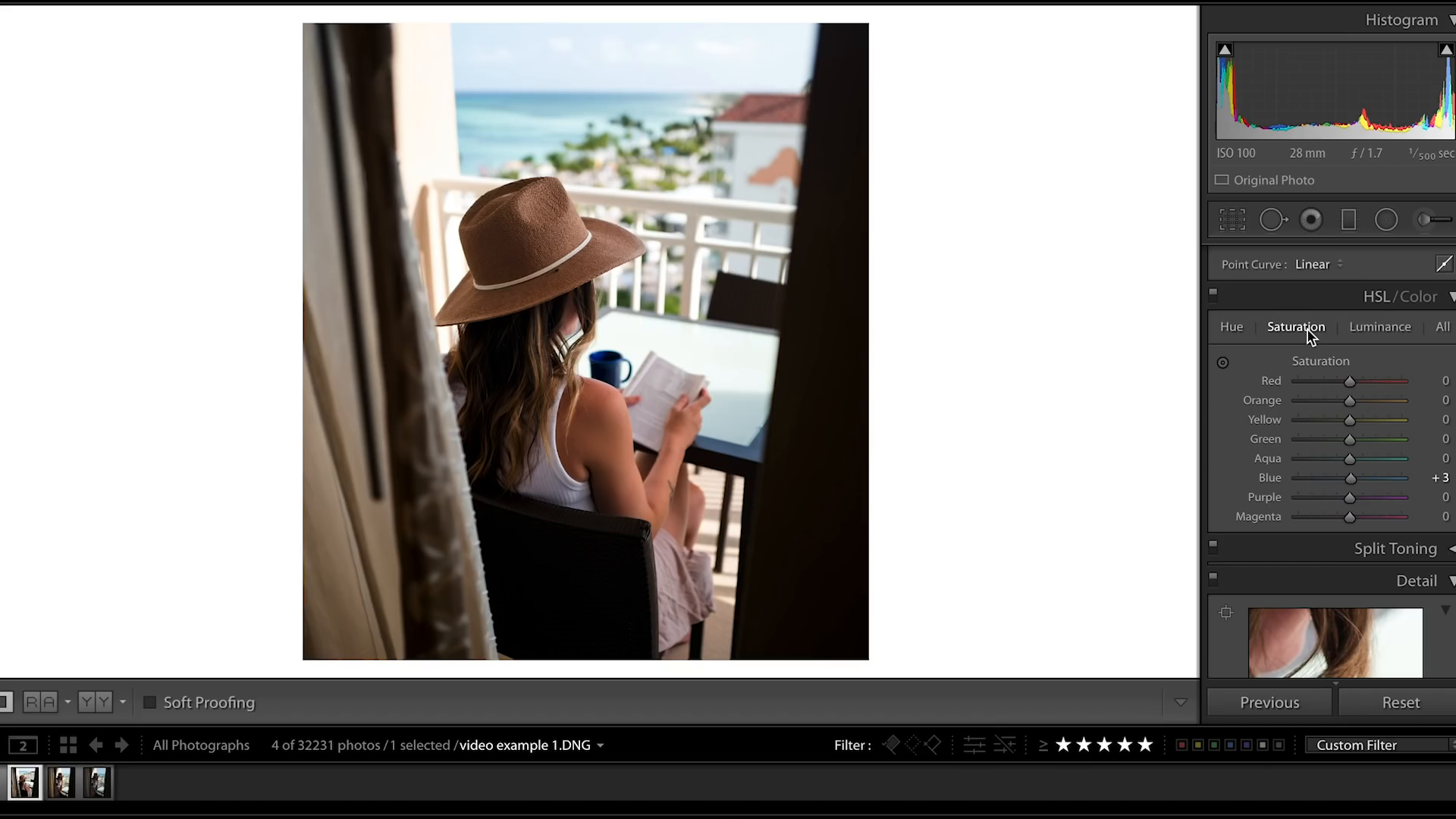
{"action": "left_click", "coordinate": [1222, 362]}
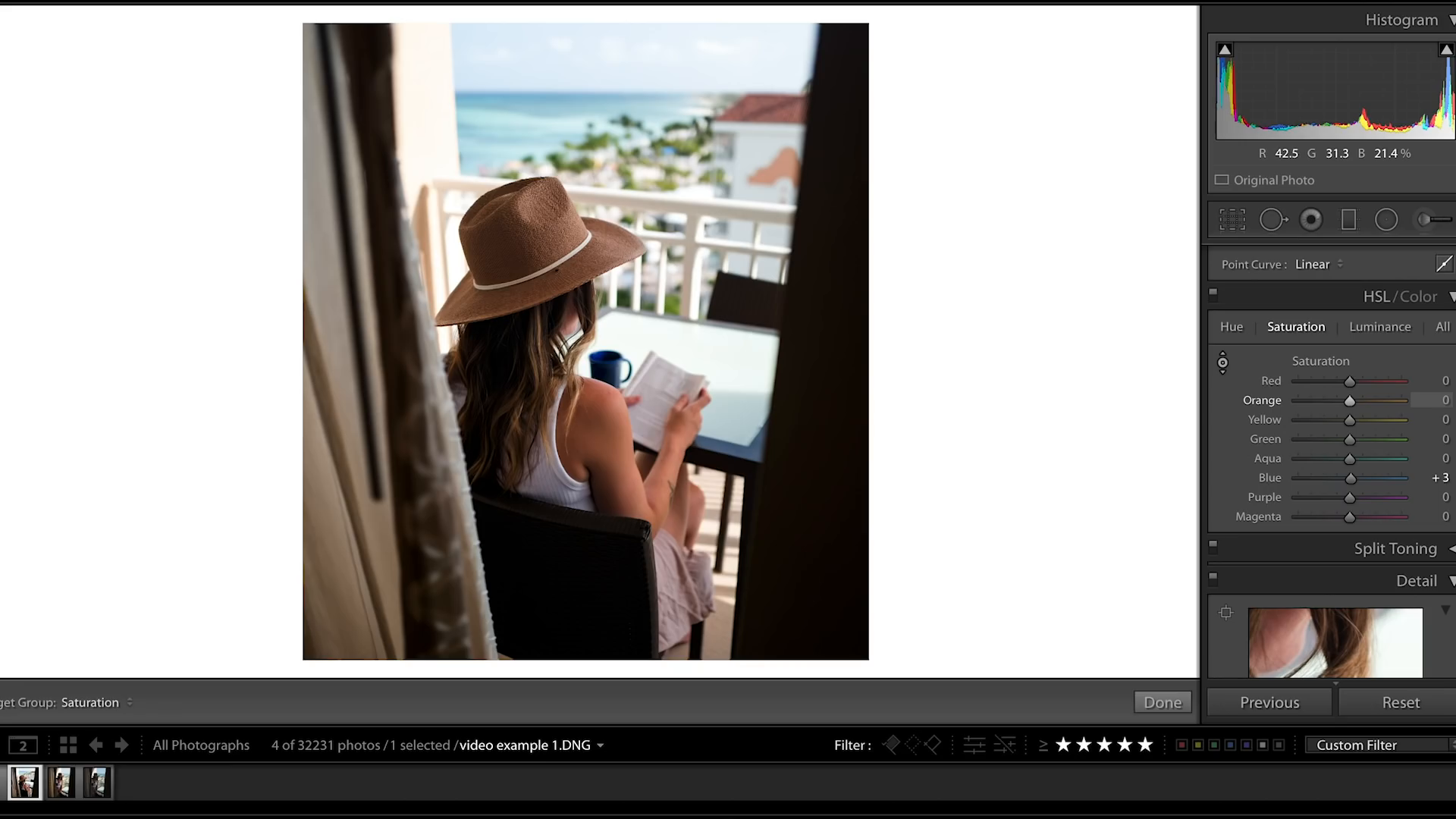
{"action": "left_click_drag", "start_coordinate": [599, 440], "coordinate": [599, 379]}
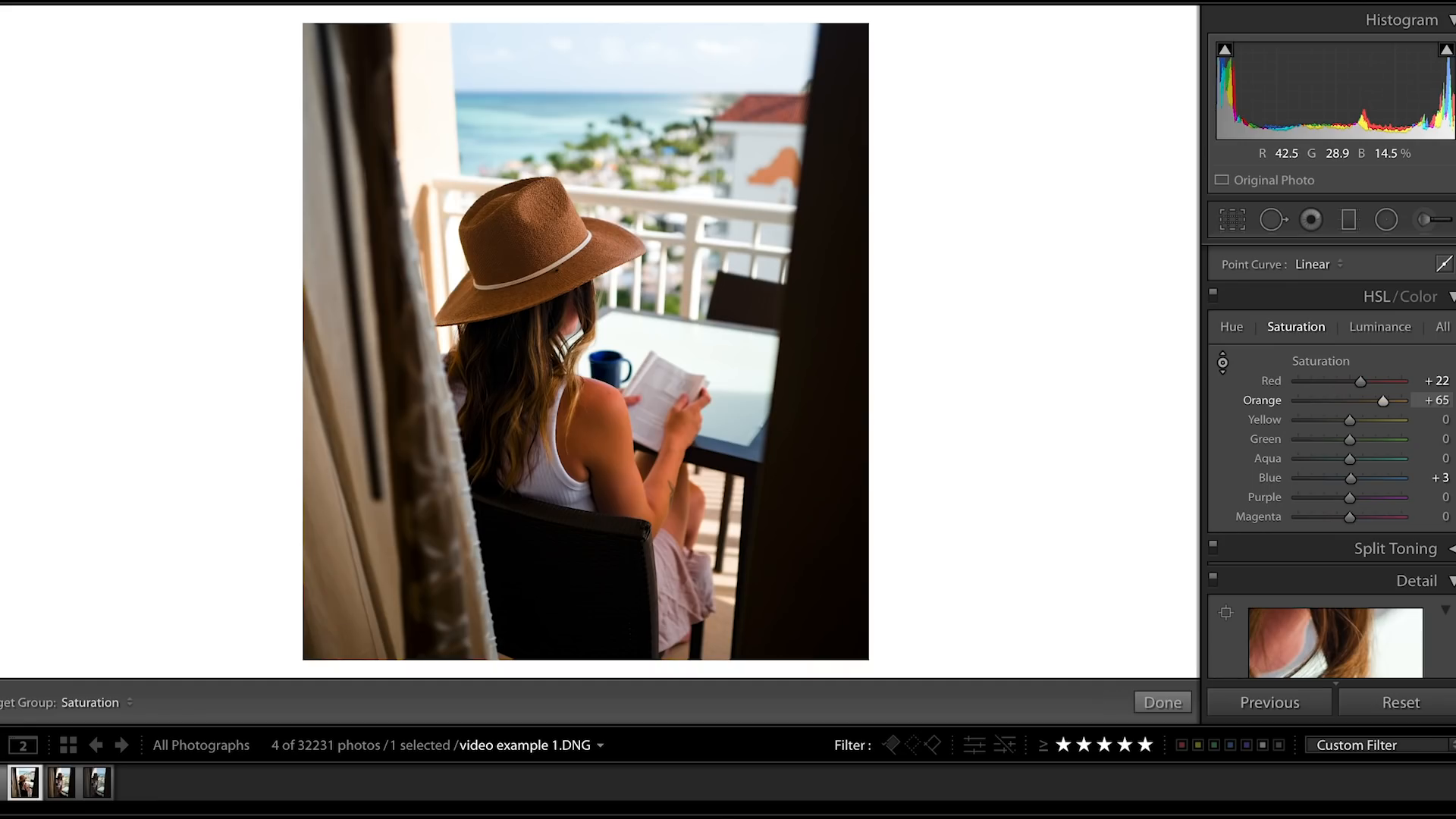
{"action": "left_click_drag", "start_coordinate": [599, 379], "coordinate": [599, 384]}
{"action": "left_click_drag", "start_coordinate": [600, 384], "coordinate": [599, 474]}
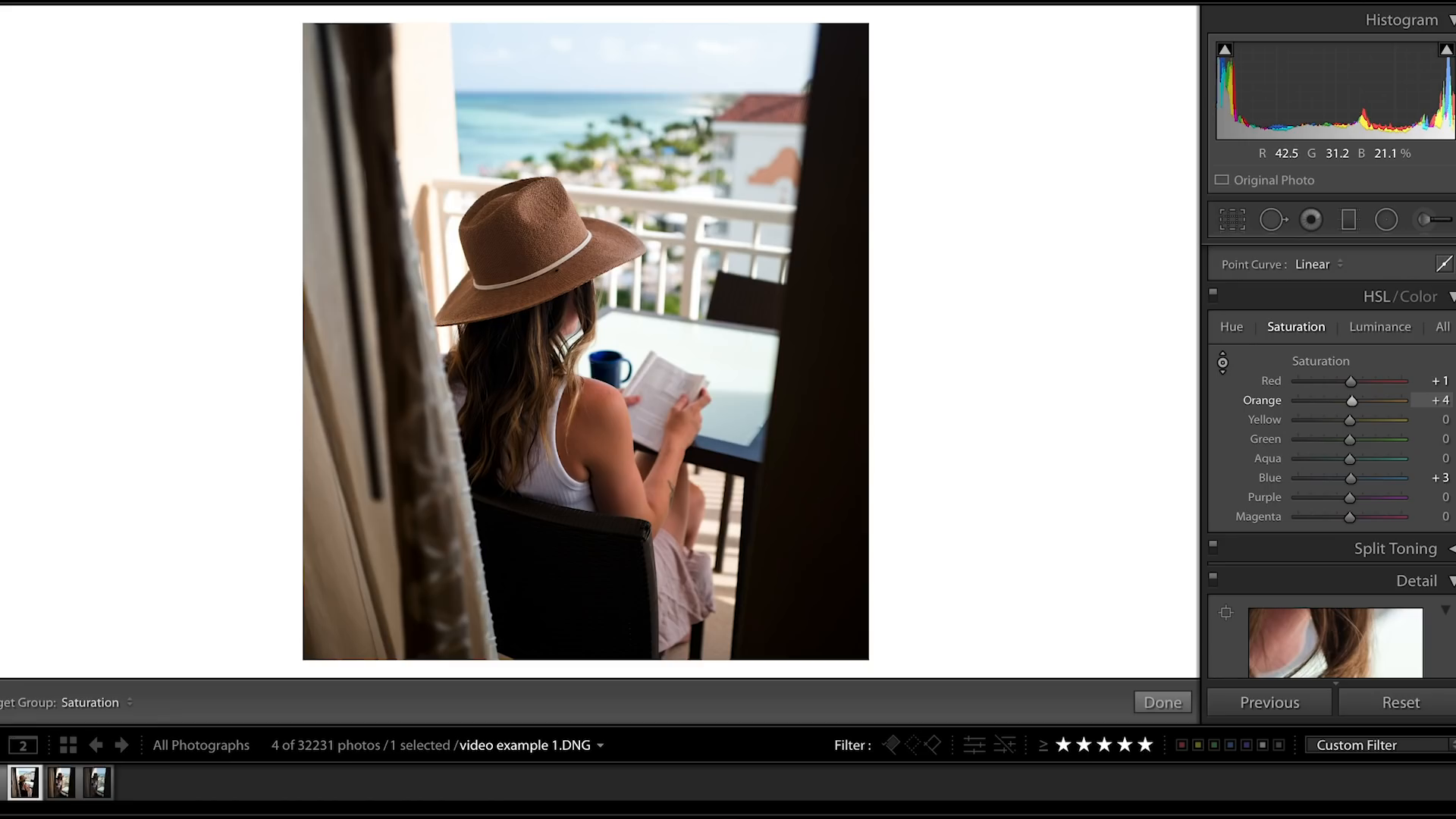
{"action": "mouse_move", "coordinate": [611, 436]}
{"action": "left_mouse_down"}
{"action": "mouse_move", "coordinate": [611, 471]}
{"action": "mouse_move", "coordinate": [610, 454]}
{"action": "left_mouse_up"}
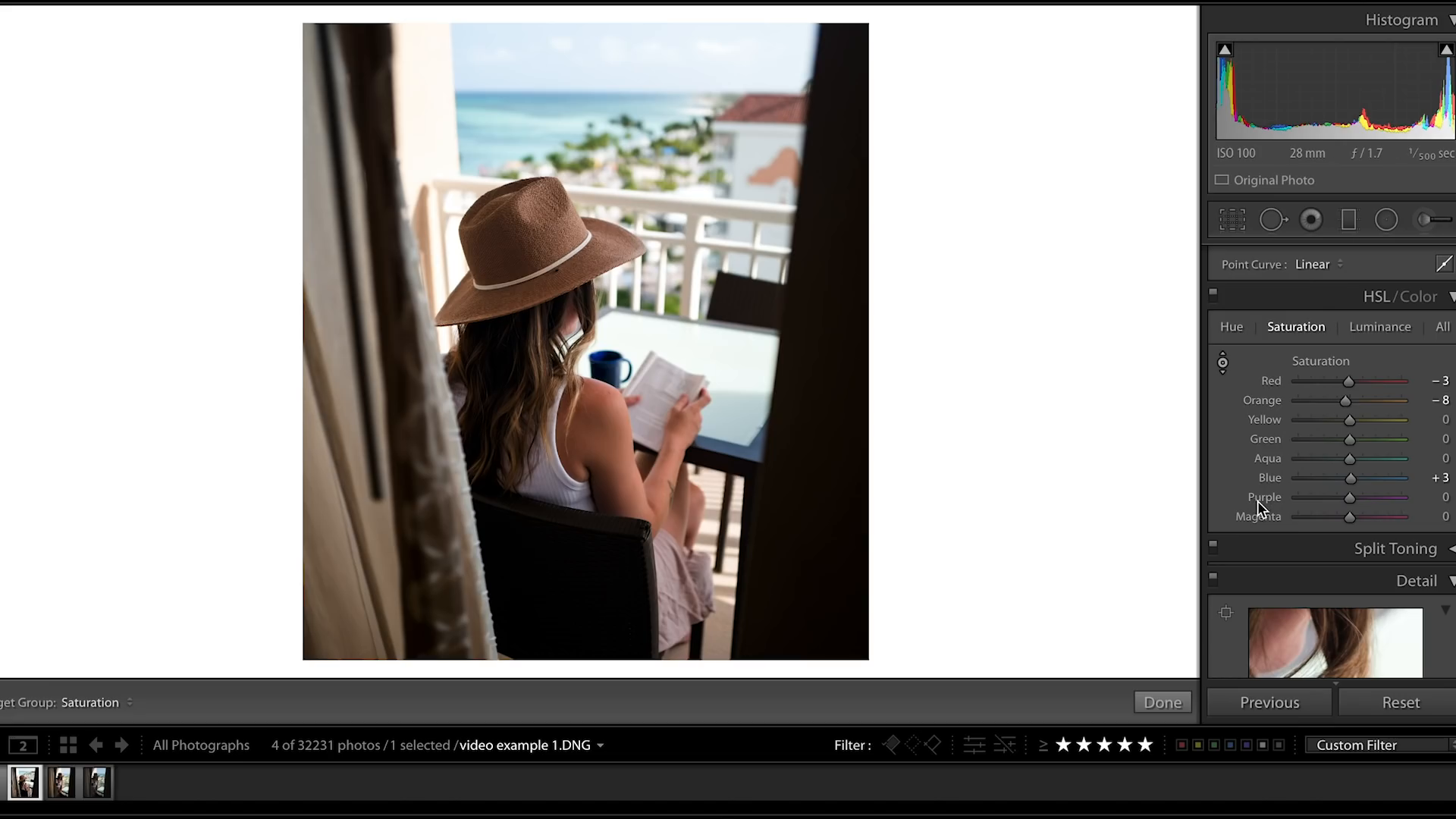
Reduce the HSL Red saturation to -16, comparing the photo with the HSL adjustments off and on.
{"action": "left_click_drag", "start_coordinate": [1347, 380], "coordinate": [1338, 381]}
{"action": "left_click", "coordinate": [1212, 295]}
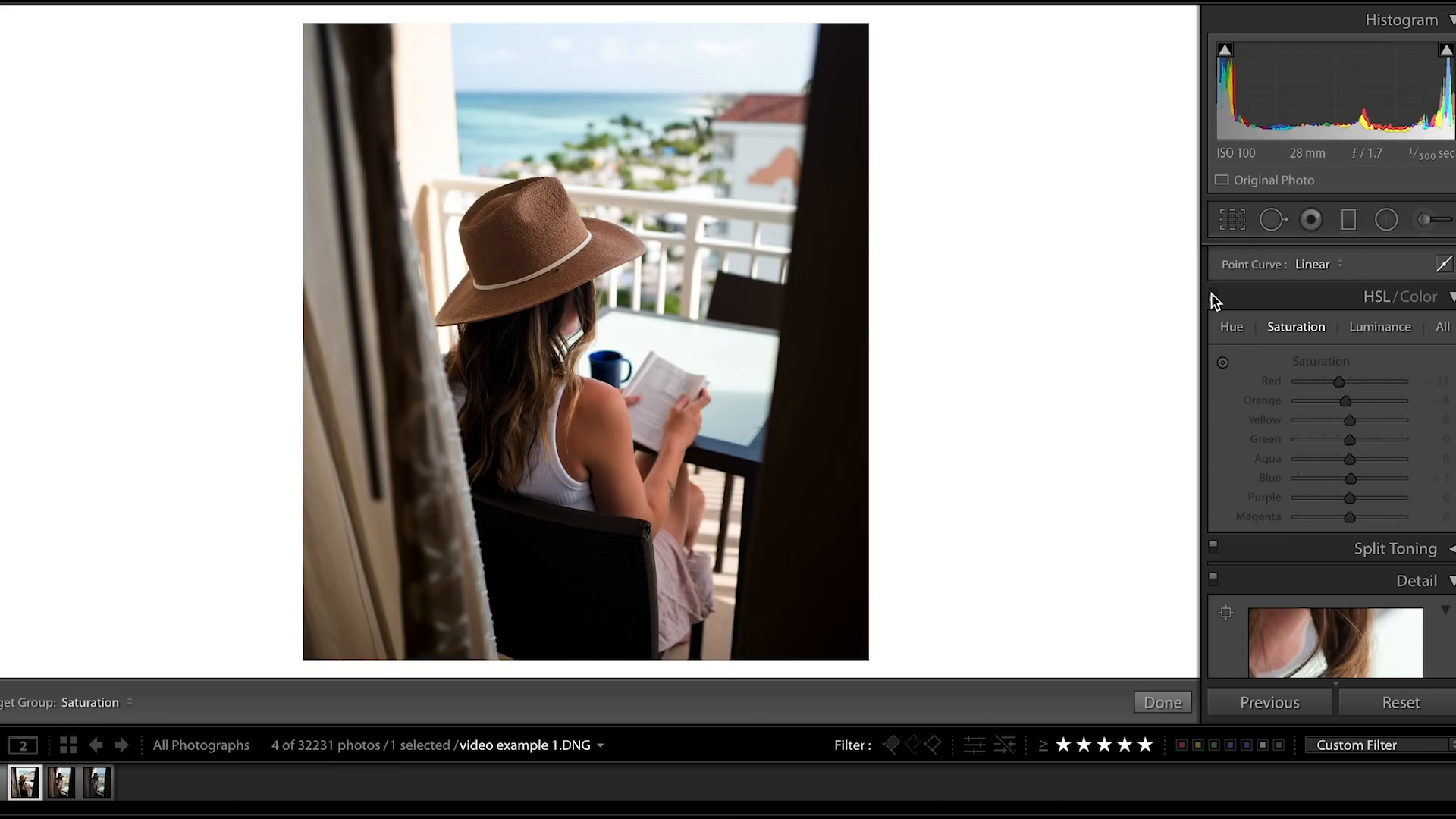
{"action": "left_click", "coordinate": [1212, 295]}
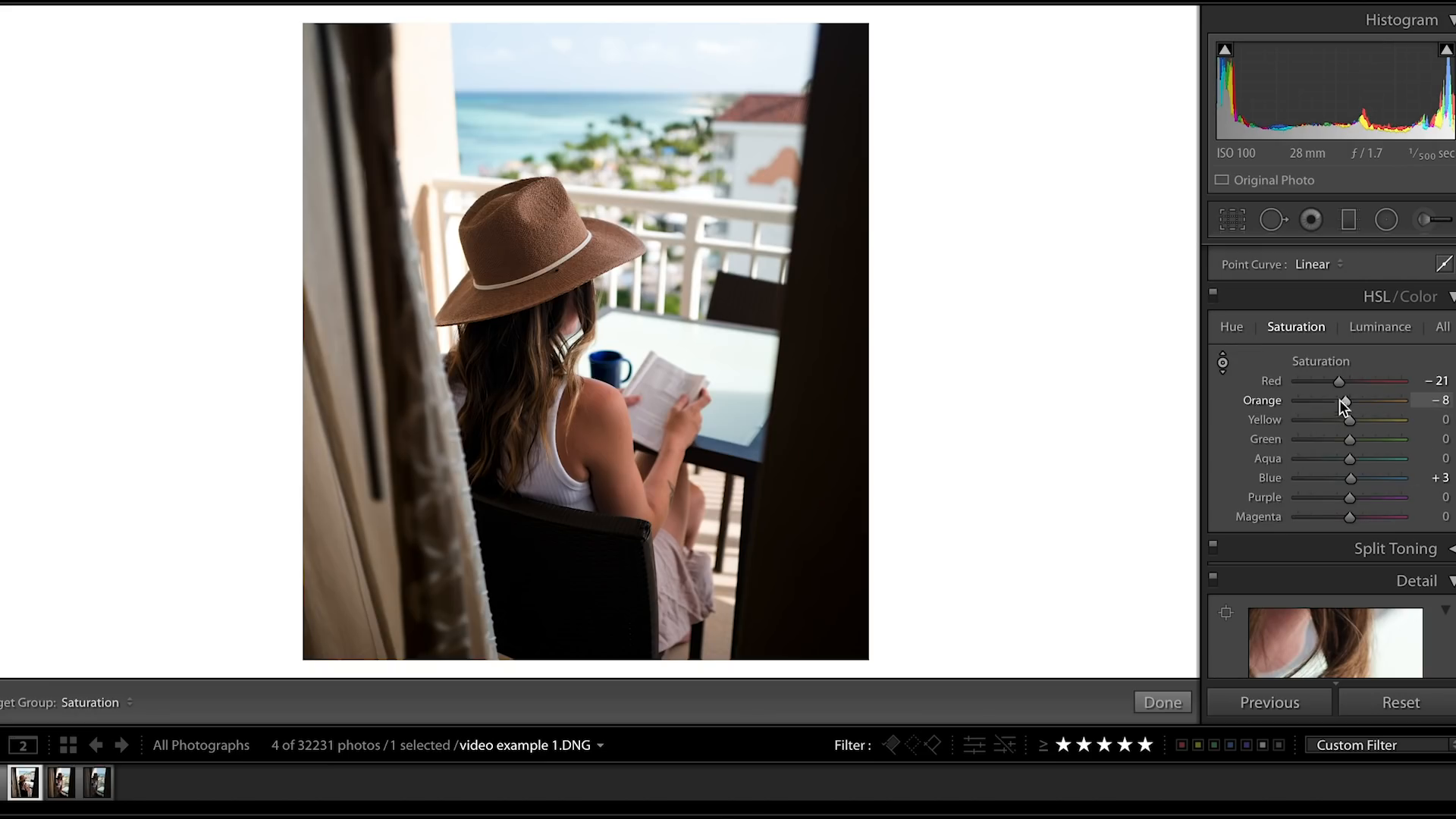
{"action": "left_click_drag", "start_coordinate": [1339, 384], "coordinate": [1341, 383]}
Shift the Red hue to +11 and Orange hue to +3, comparing the photo with the HSL adjustments off and on.
{"action": "left_click", "coordinate": [1236, 332]}
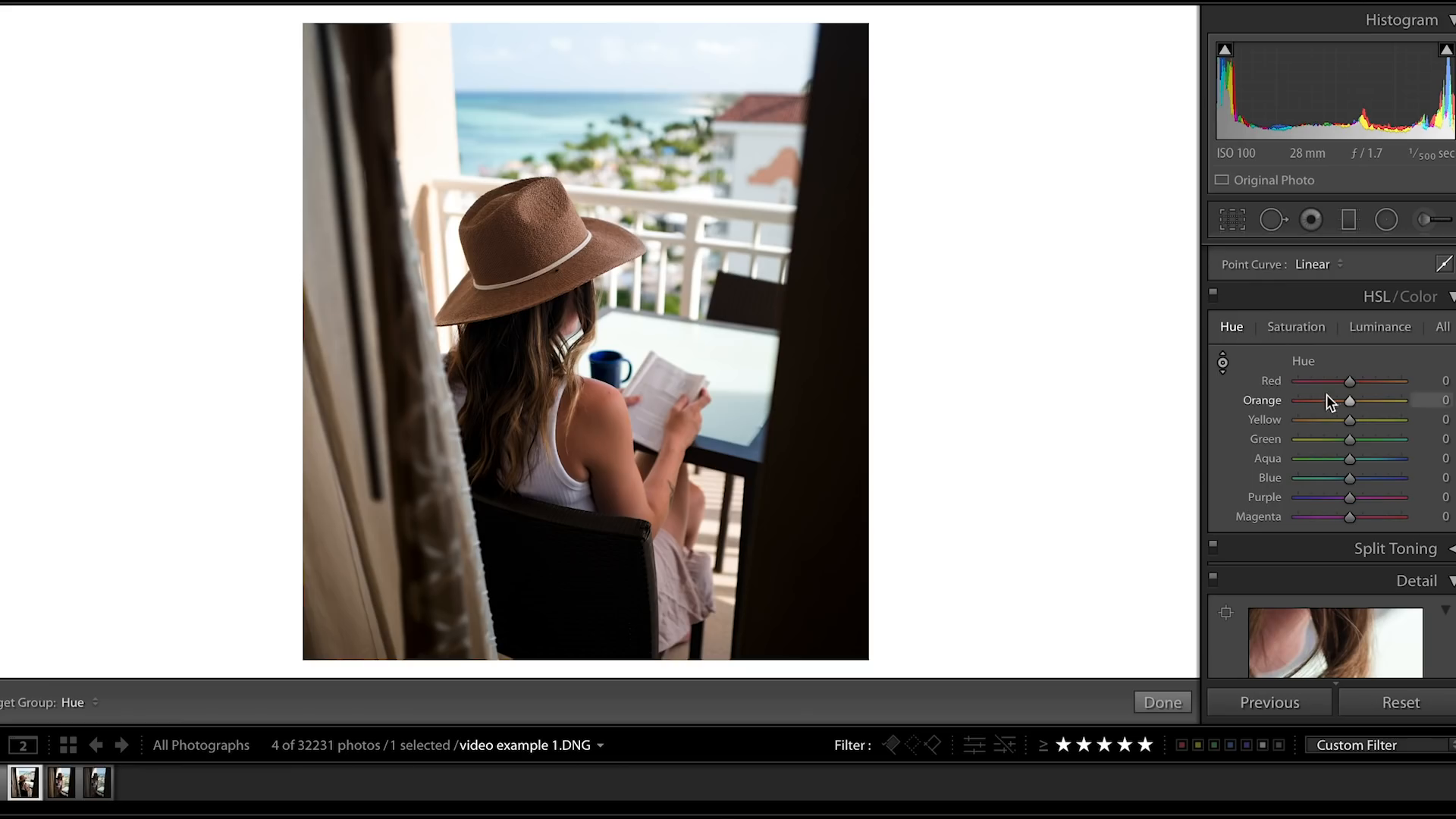
{"action": "left_click_drag", "start_coordinate": [1349, 379], "coordinate": [1353, 380]}
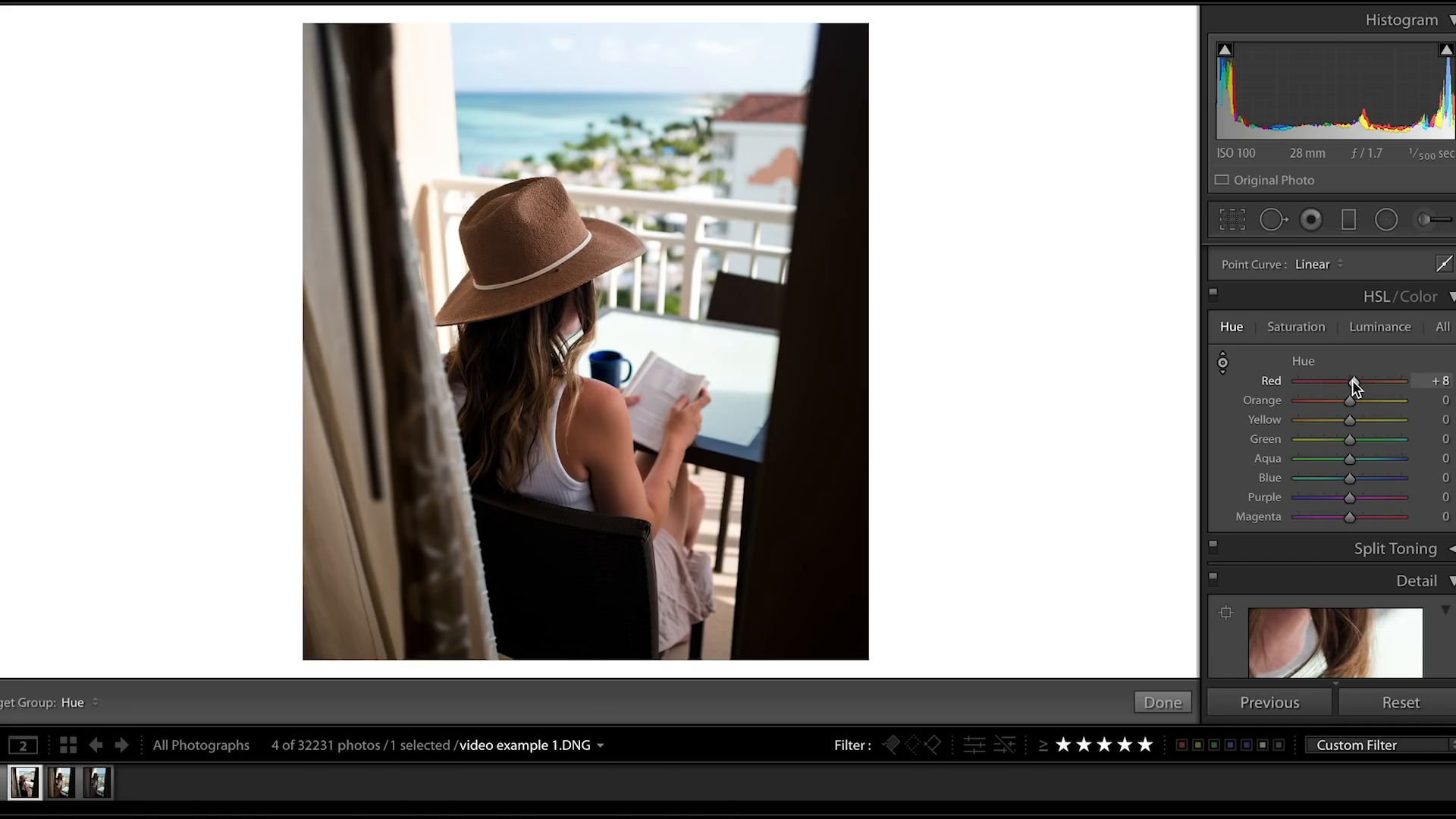
{"action": "left_click_drag", "start_coordinate": [1353, 380], "coordinate": [1354, 380]}
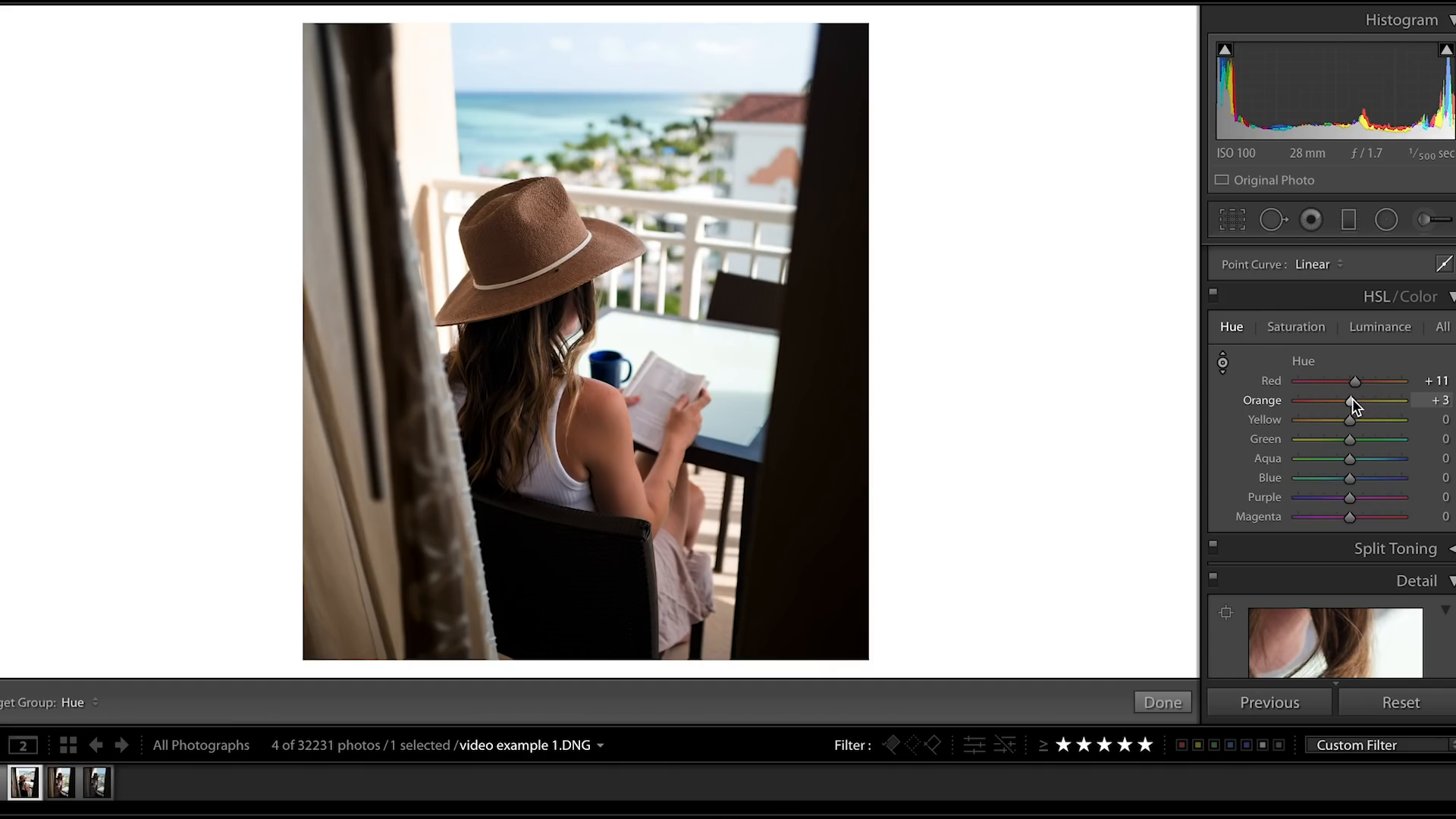
{"action": "left_click", "coordinate": [1214, 294]}
{"action": "left_click", "coordinate": [1214, 294]}
{"action": "left_click", "coordinate": [1214, 295]}
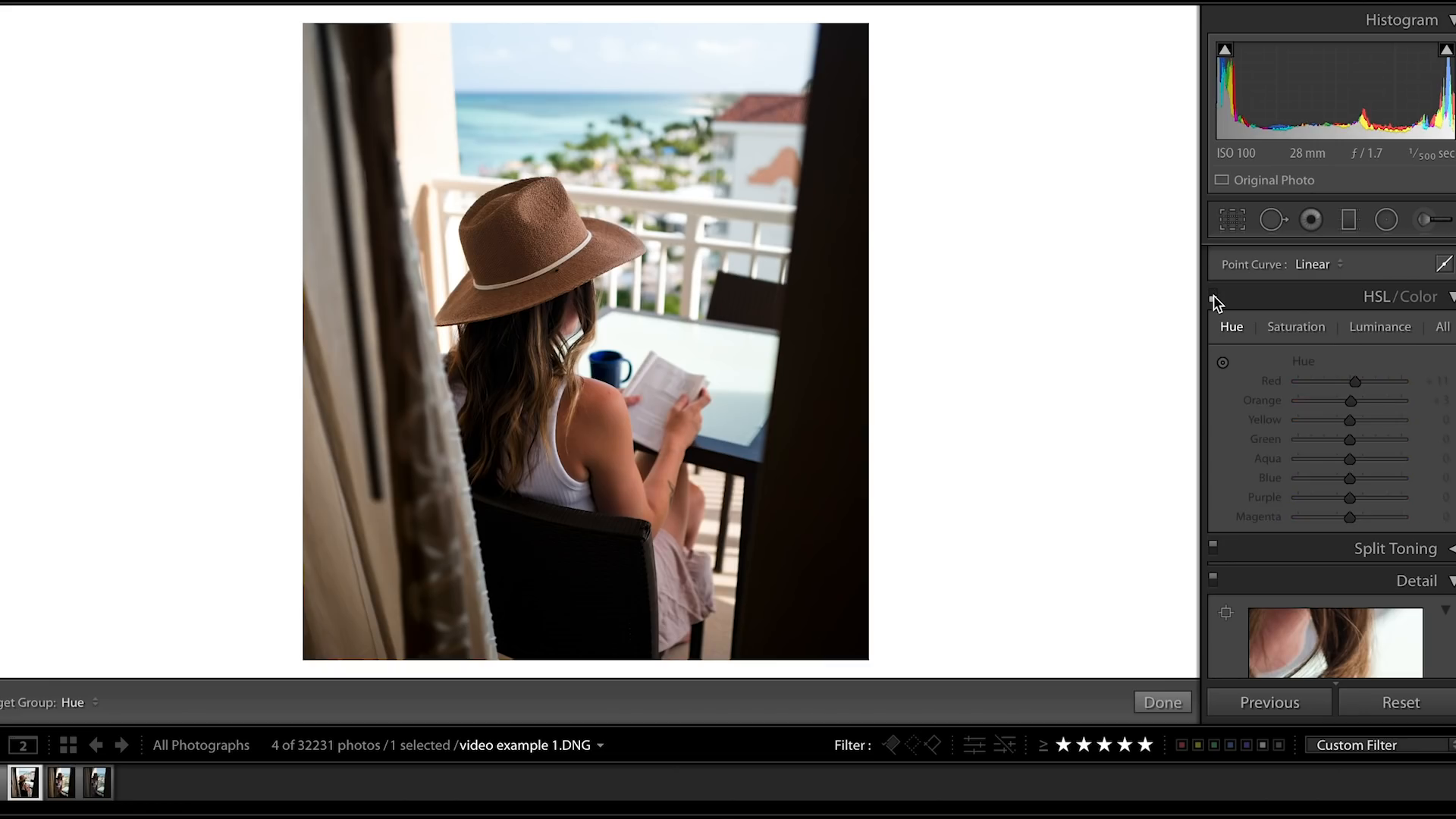
{"action": "left_click", "coordinate": [1214, 295]}
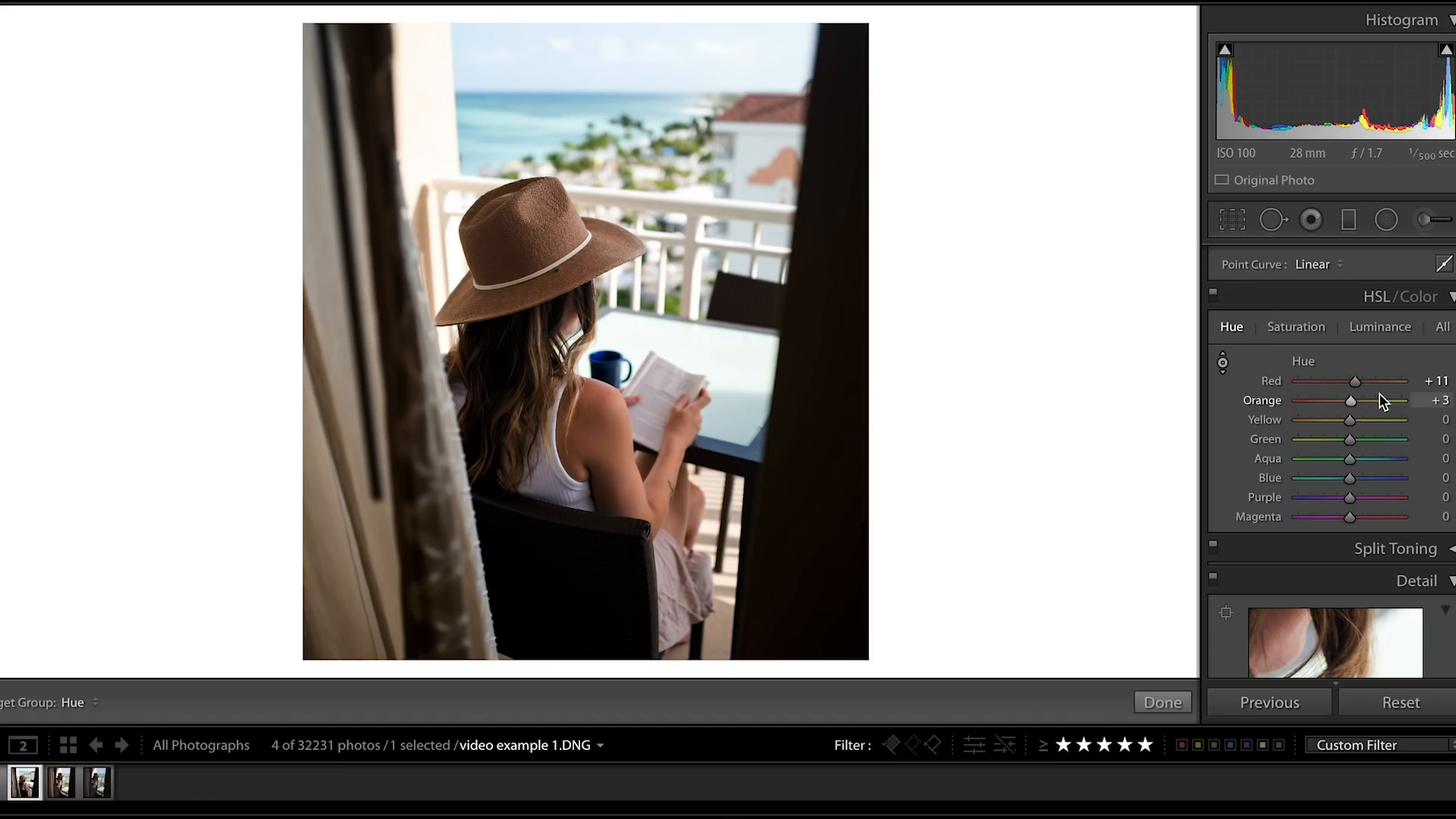
Show all HSL adjustments grouped by color, reset the Blue saturation, and raise it slightly.
{"action": "left_click", "coordinate": [1420, 297]}
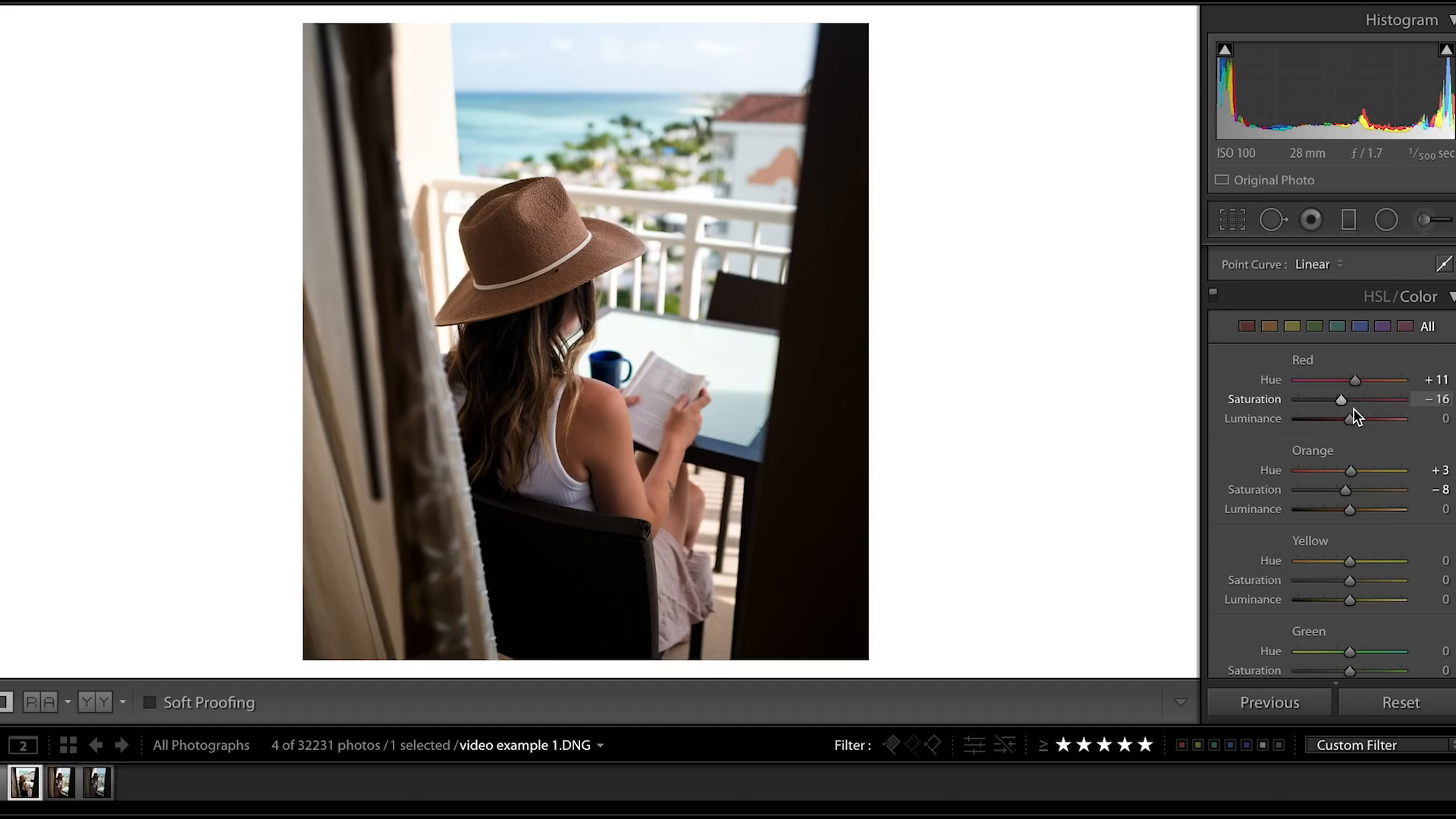
{"action": "scroll", "coordinate": [1354, 409], "scroll_direction": "down", "scroll_amount": 5}
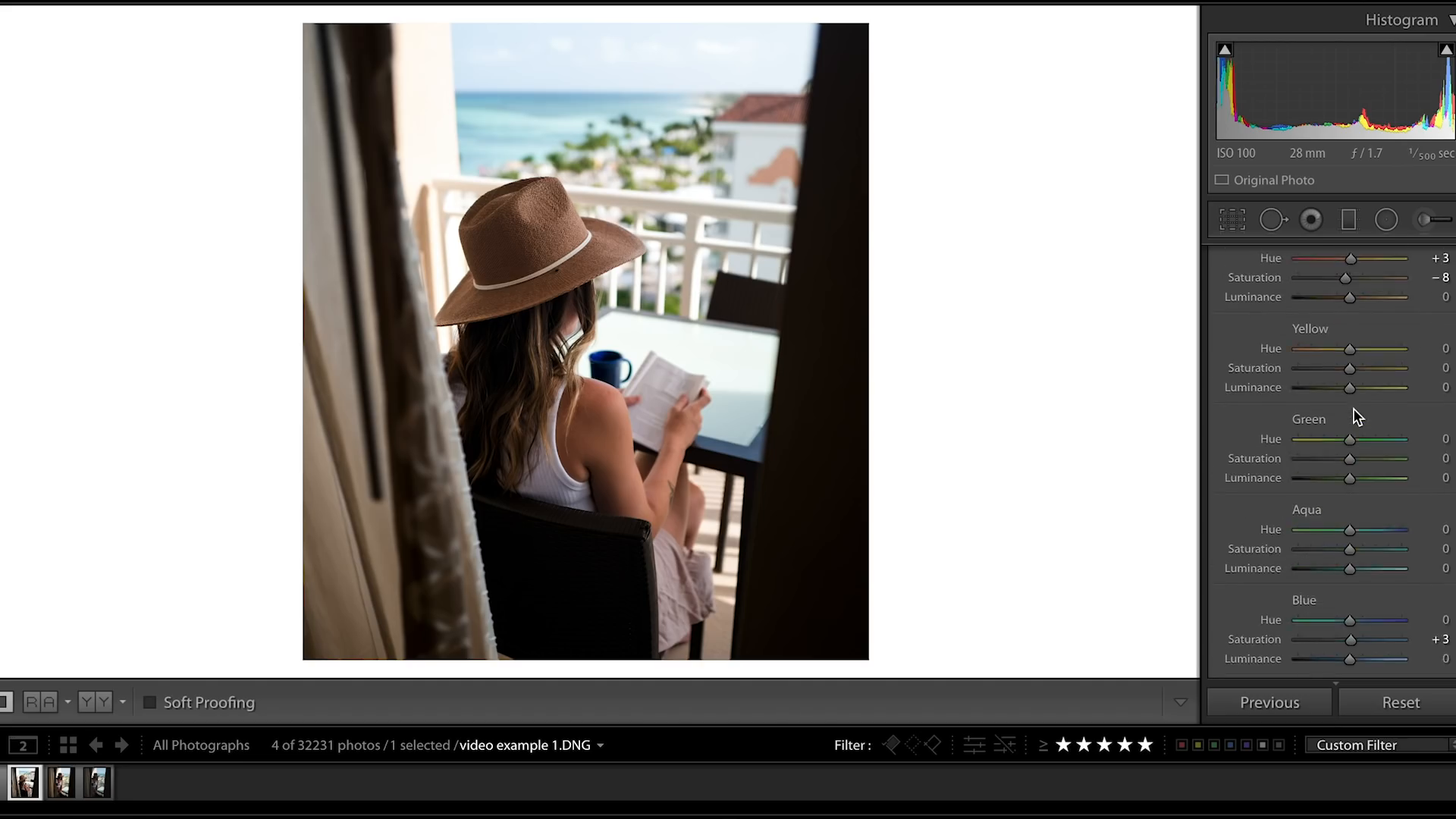
{"action": "scroll", "coordinate": [1353, 409], "scroll_direction": "down", "scroll_amount": 2}
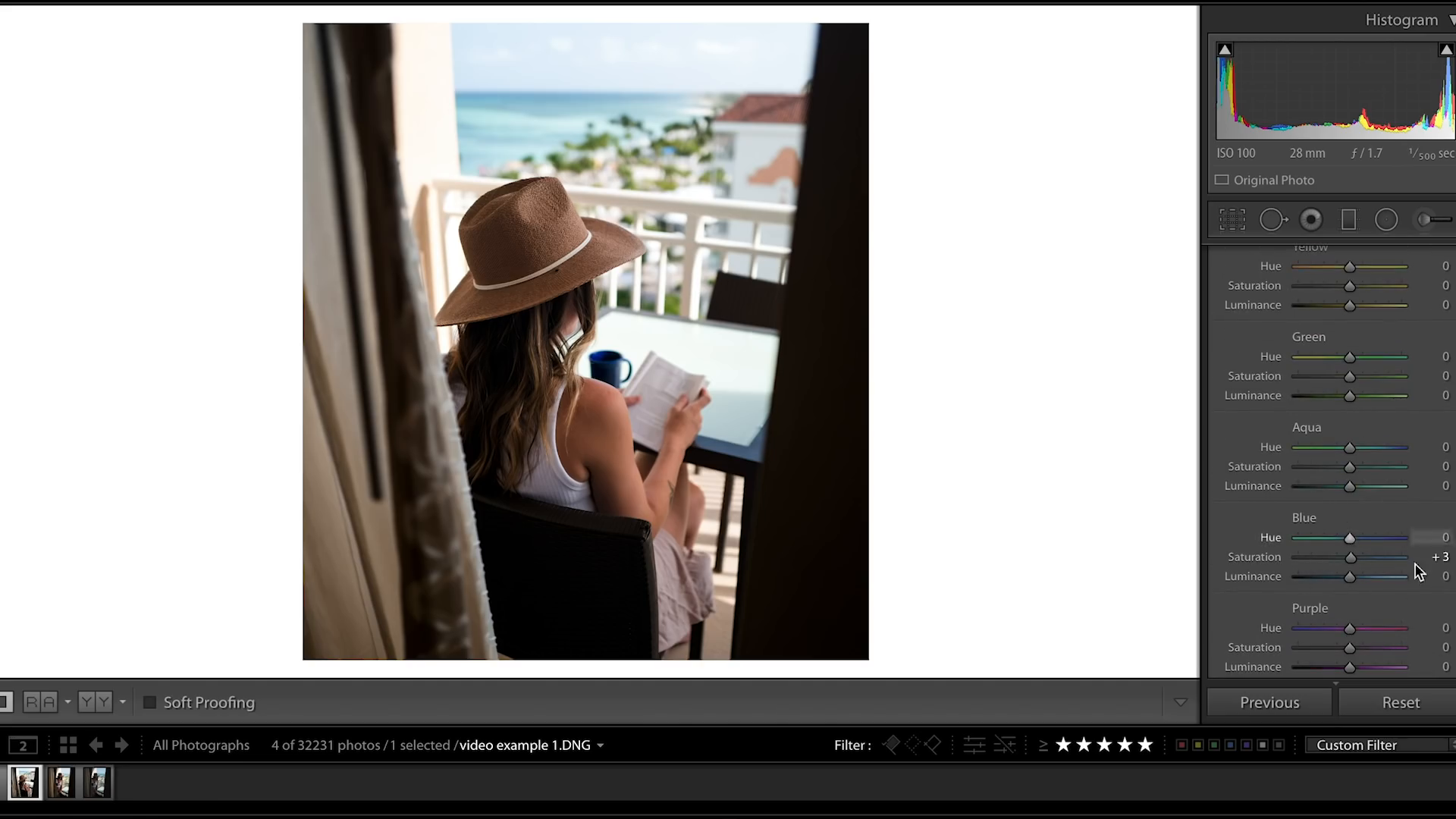
{"action": "double_click", "coordinate": [1353, 558]}
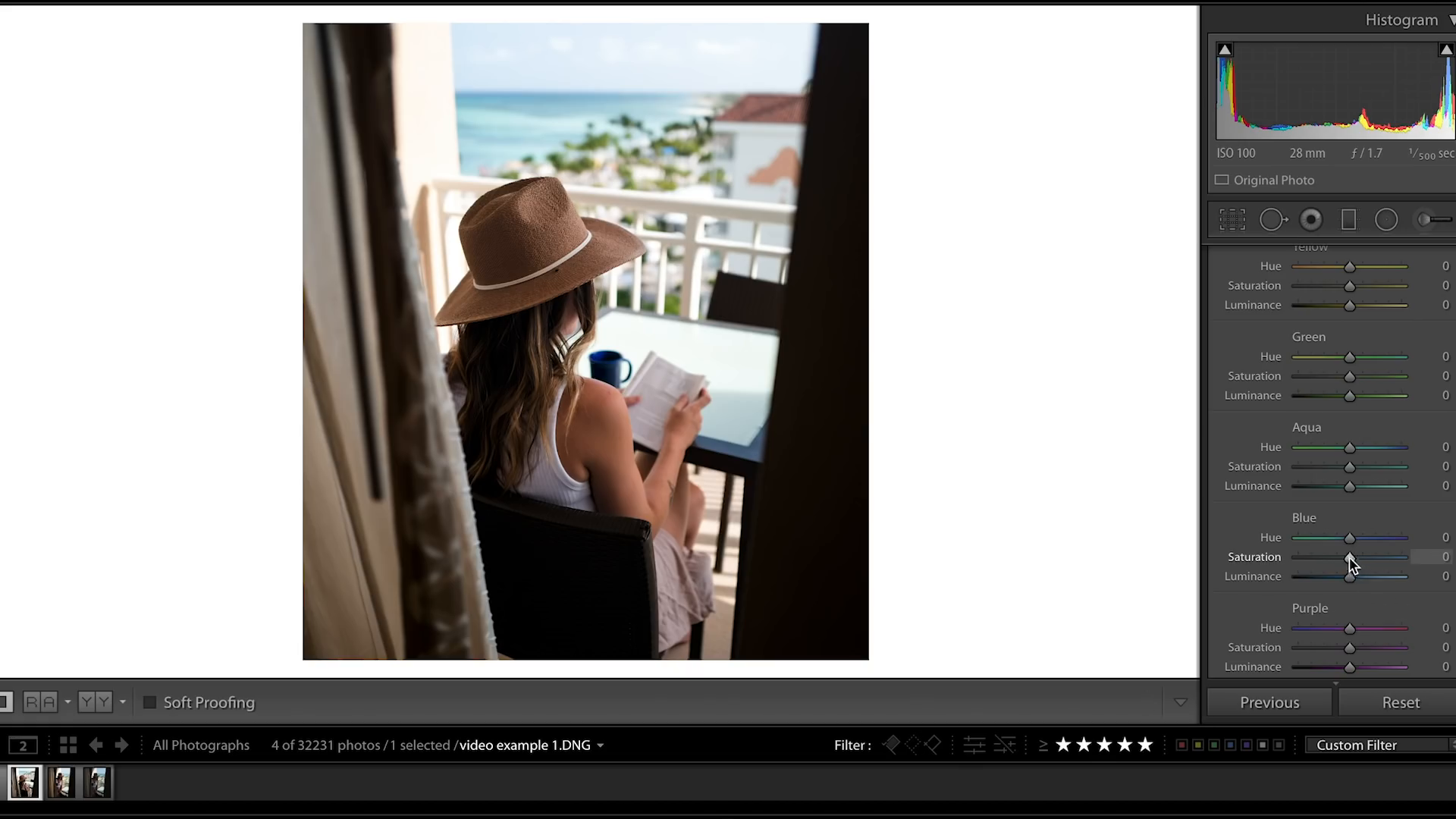
{"action": "left_click_drag", "start_coordinate": [1350, 557], "coordinate": [1353, 557]}
{"action": "key", "text": "Up"}
{"action": "key", "text": "Up"}
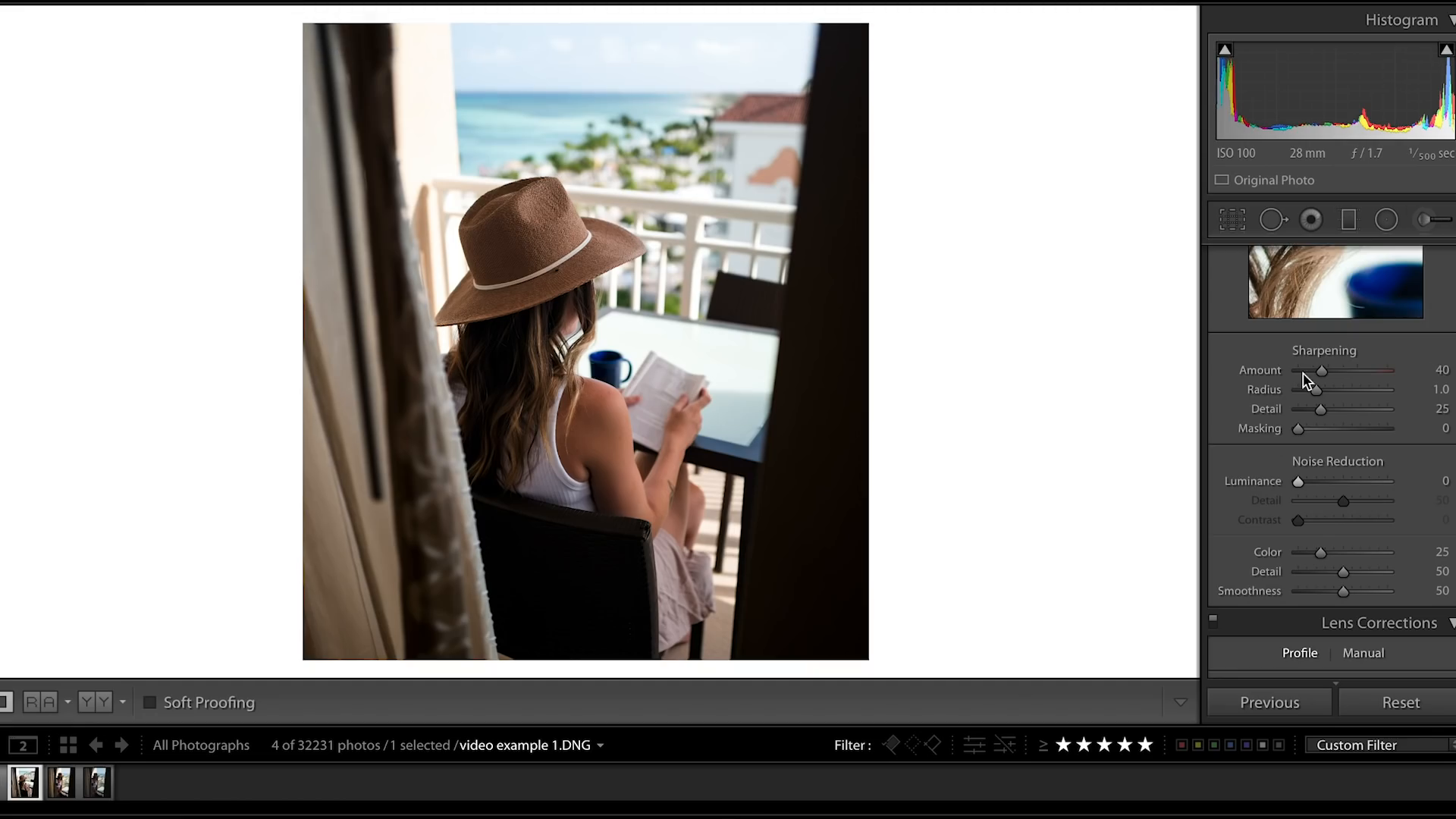
Set the sharpening Masking to 78 while previewing the edge mask, limiting sharpening to the main edges.
{"action": "scroll", "coordinate": [1304, 379], "scroll_direction": "up", "scroll_amount": 4}
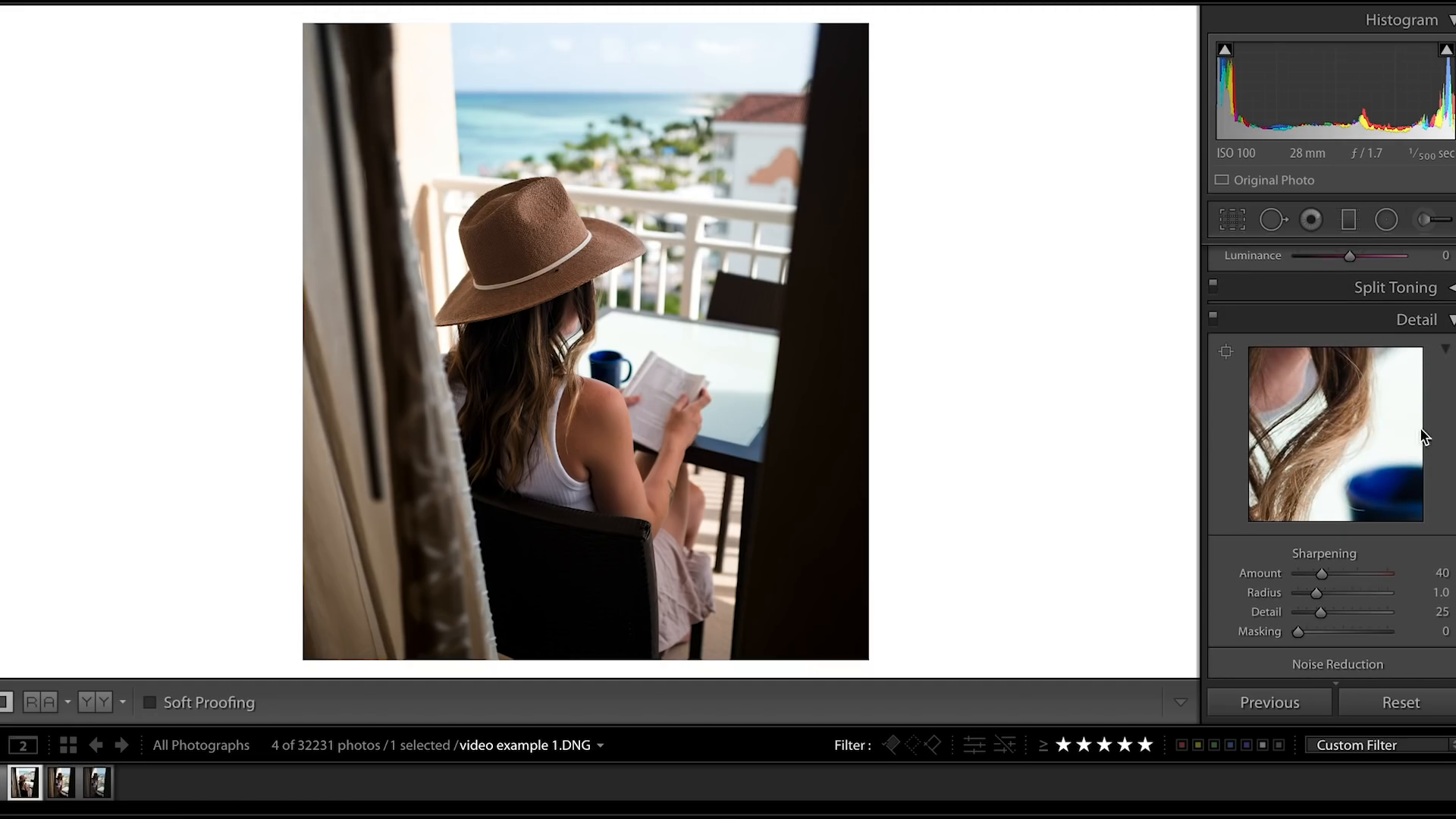
{"action": "scroll", "coordinate": [1312, 580], "scroll_direction": "down", "scroll_amount": 3}
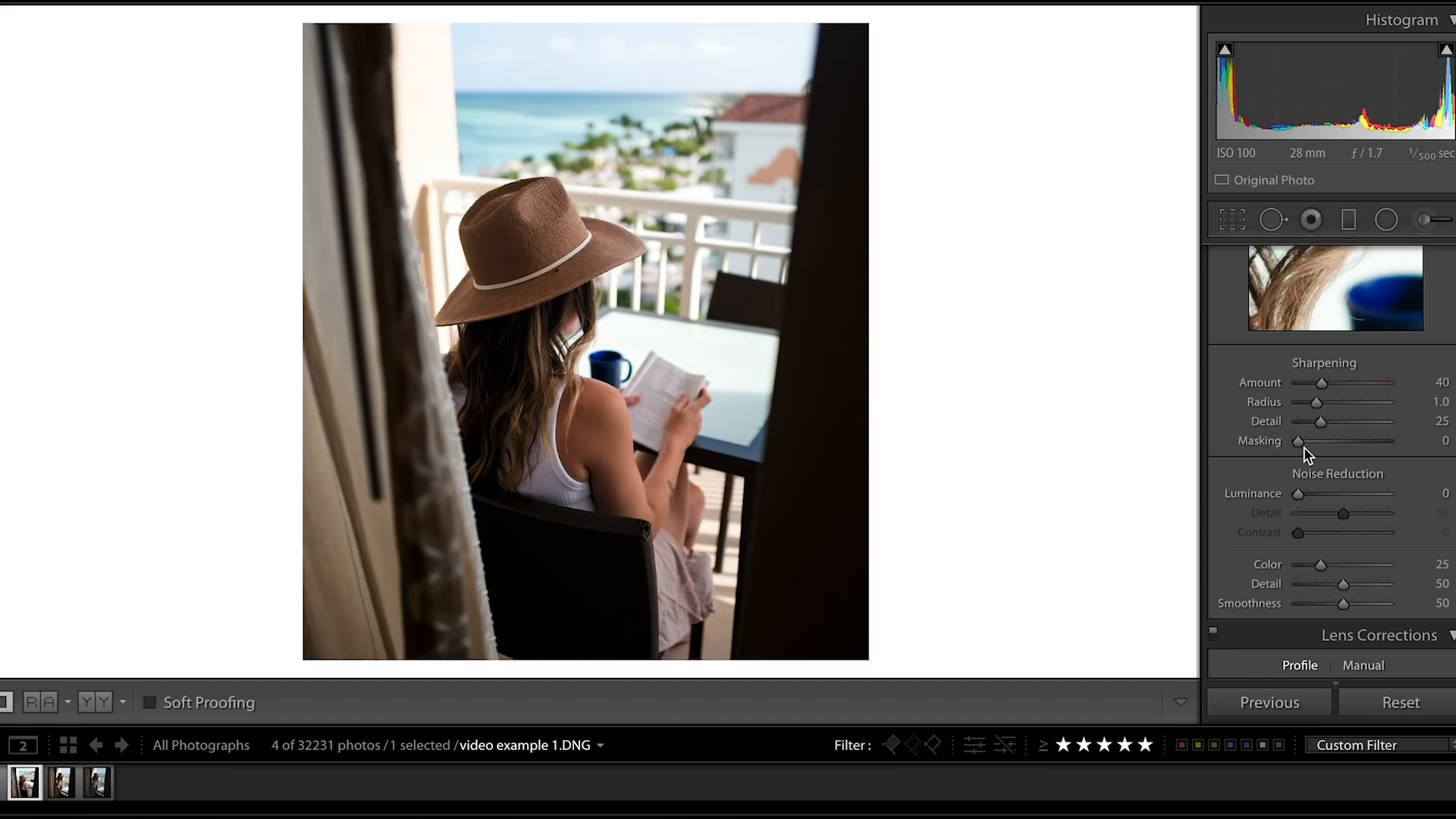
{"action": "key", "text": "alt"}
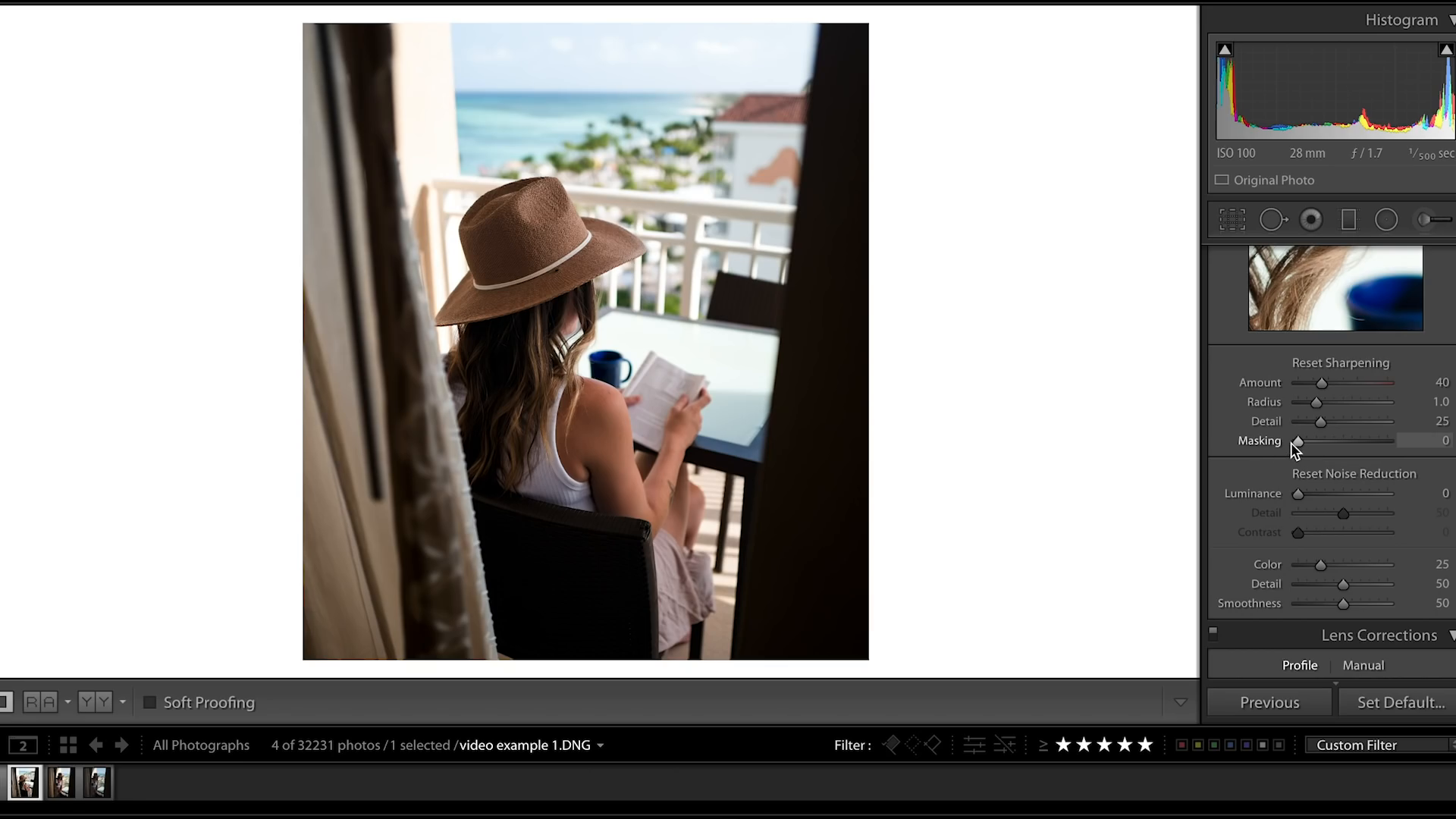
{"action": "left_click_drag", "start_coordinate": [1294, 442], "coordinate": [1359, 442]}
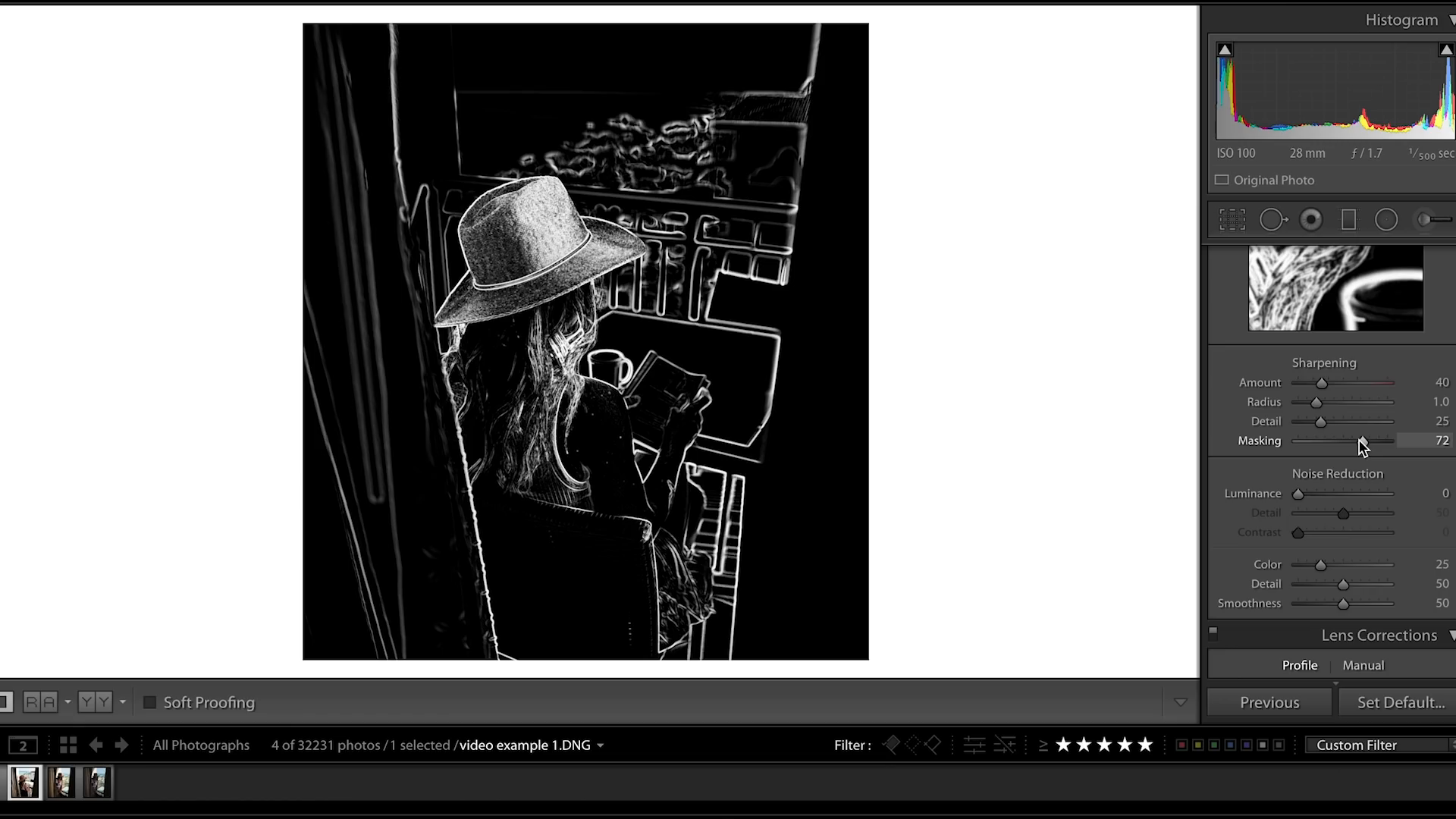
{"action": "left_click_drag", "start_coordinate": [1360, 440], "coordinate": [1363, 440]}
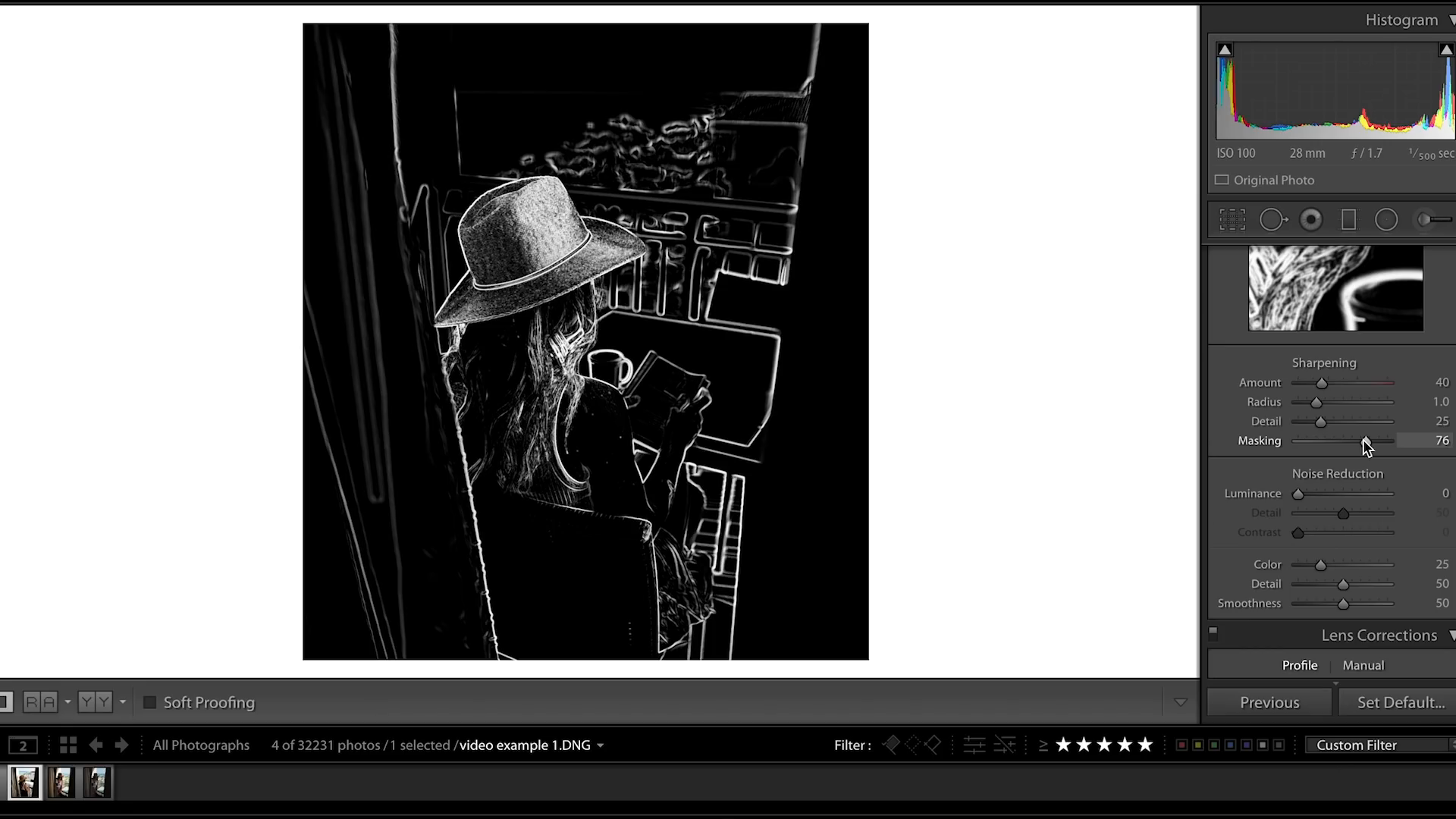
{"action": "left_click_drag", "start_coordinate": [1362, 439], "coordinate": [1360, 439]}
{"action": "key", "text": "alt"}
{"action": "left_click_drag", "start_coordinate": [1360, 439], "coordinate": [1364, 438]}
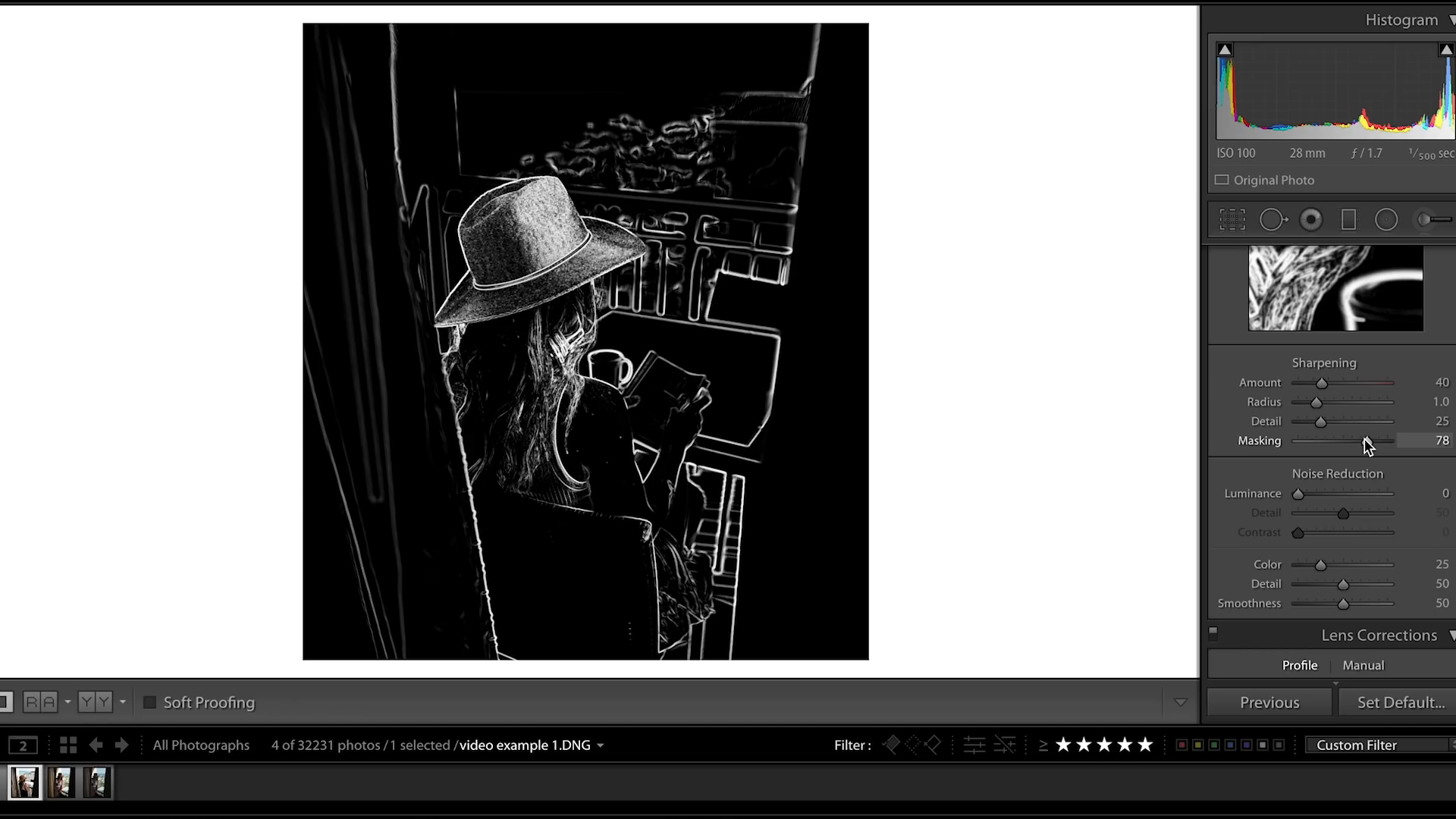
{"action": "left_click_drag", "start_coordinate": [1364, 439], "coordinate": [1364, 439]}
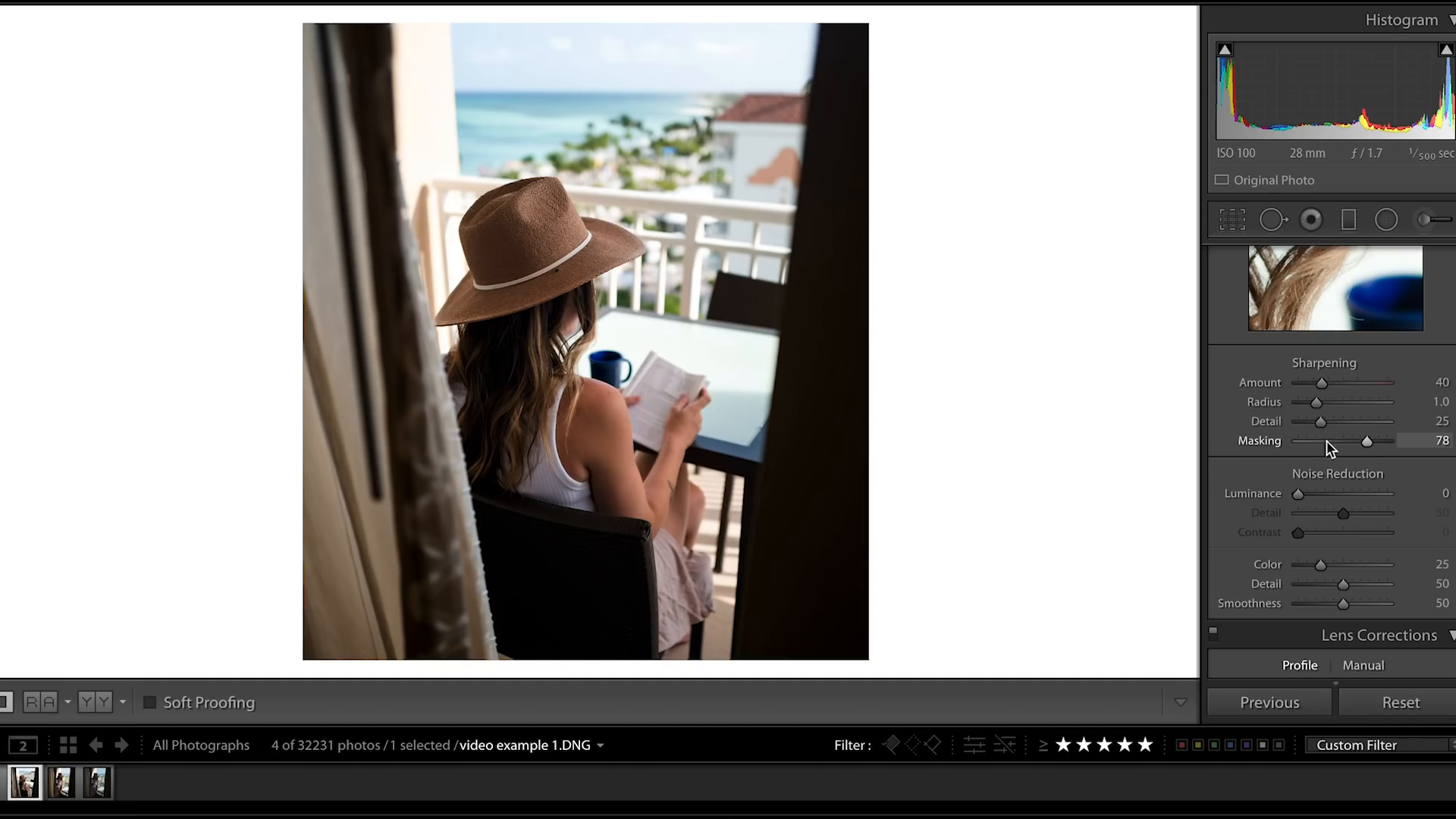
Set the sharpening Detail to 32 and reduce the sharpening Amount to about 24.
{"action": "left_click_drag", "start_coordinate": [1322, 420], "coordinate": [1327, 418]}
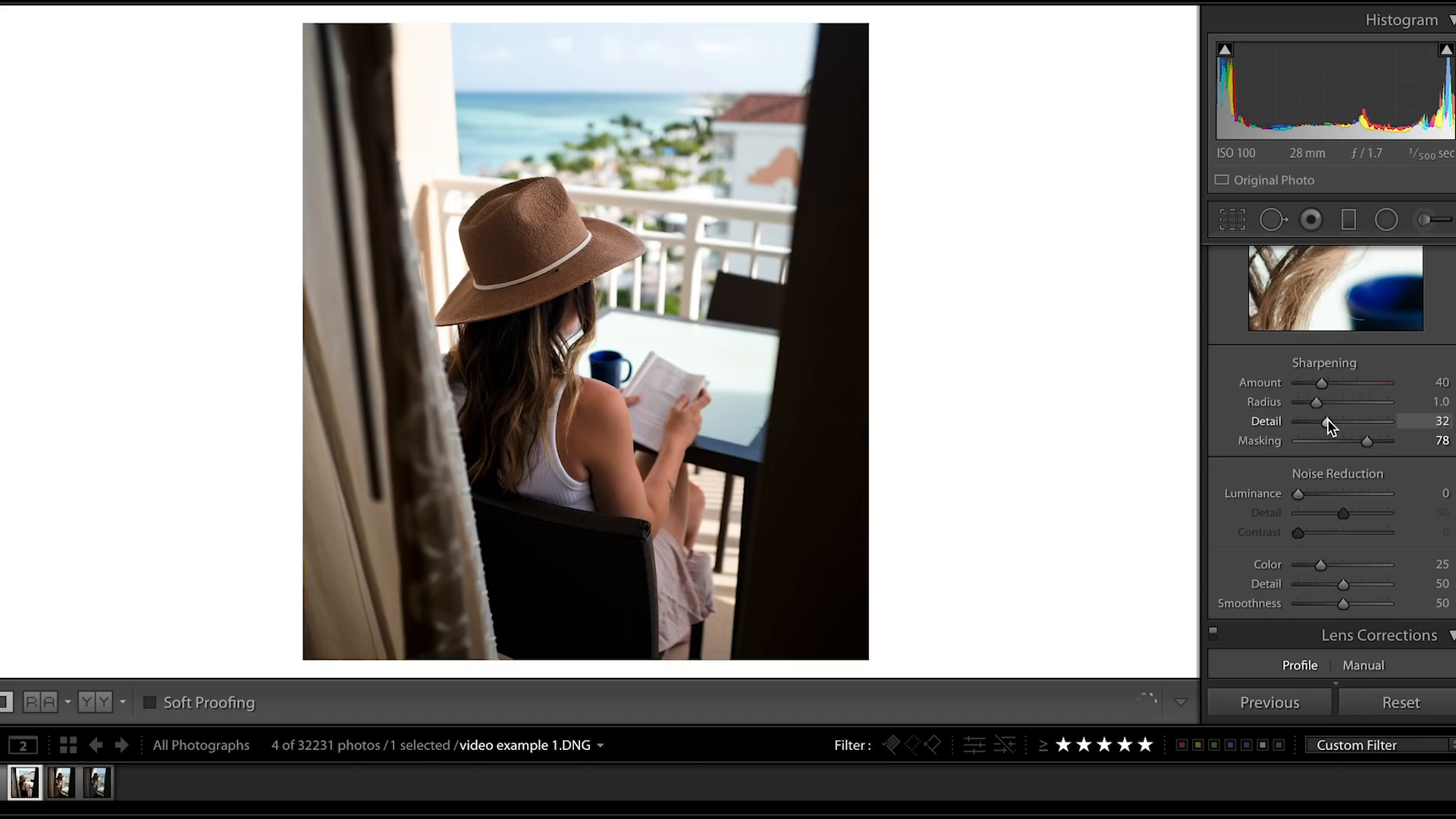
{"action": "scroll", "coordinate": [1327, 419], "scroll_direction": "up", "scroll_amount": 3}
{"action": "left_click_drag", "start_coordinate": [1319, 453], "coordinate": [1309, 452]}
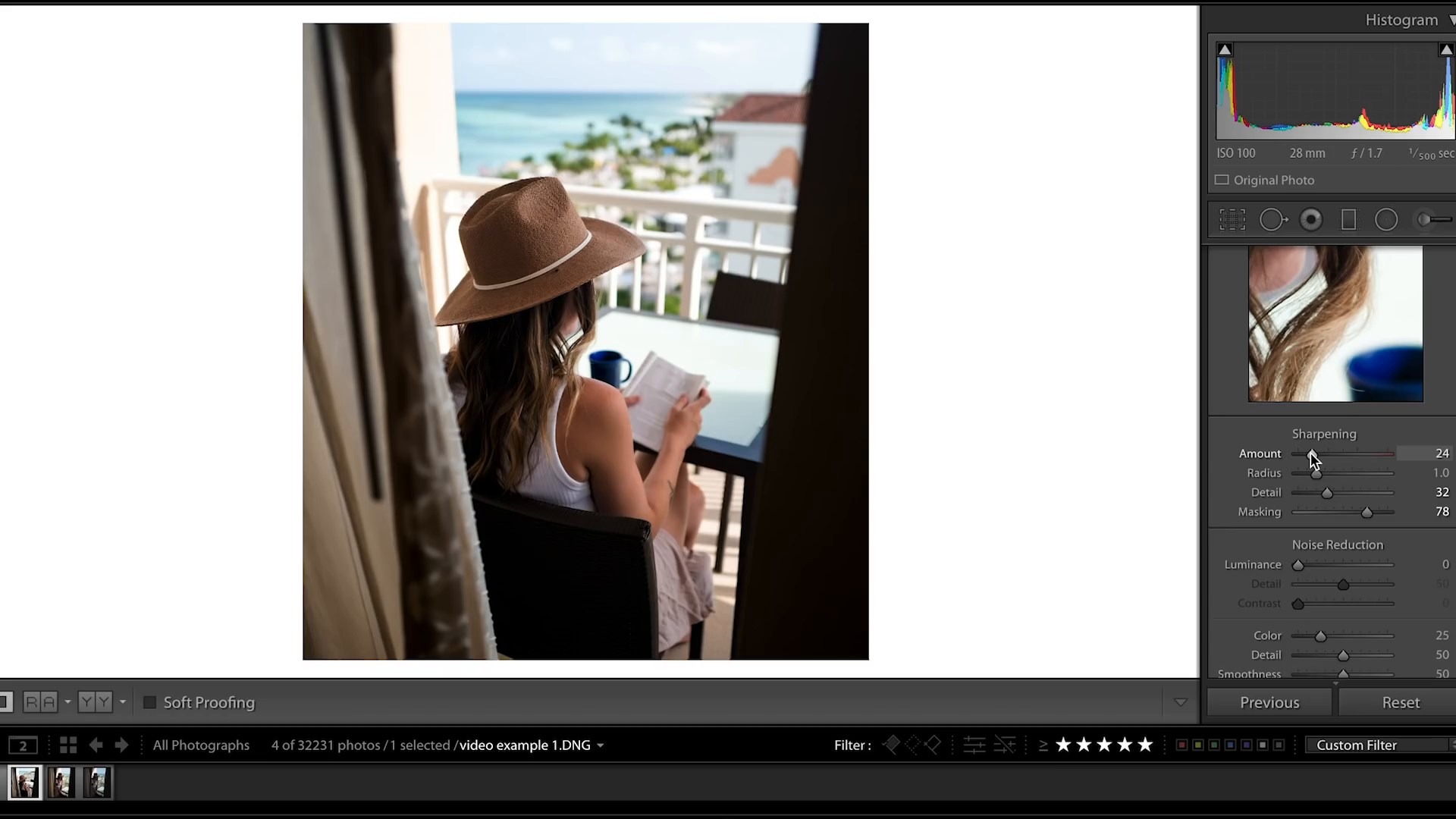
{"action": "left_click_drag", "start_coordinate": [1310, 452], "coordinate": [1311, 456]}
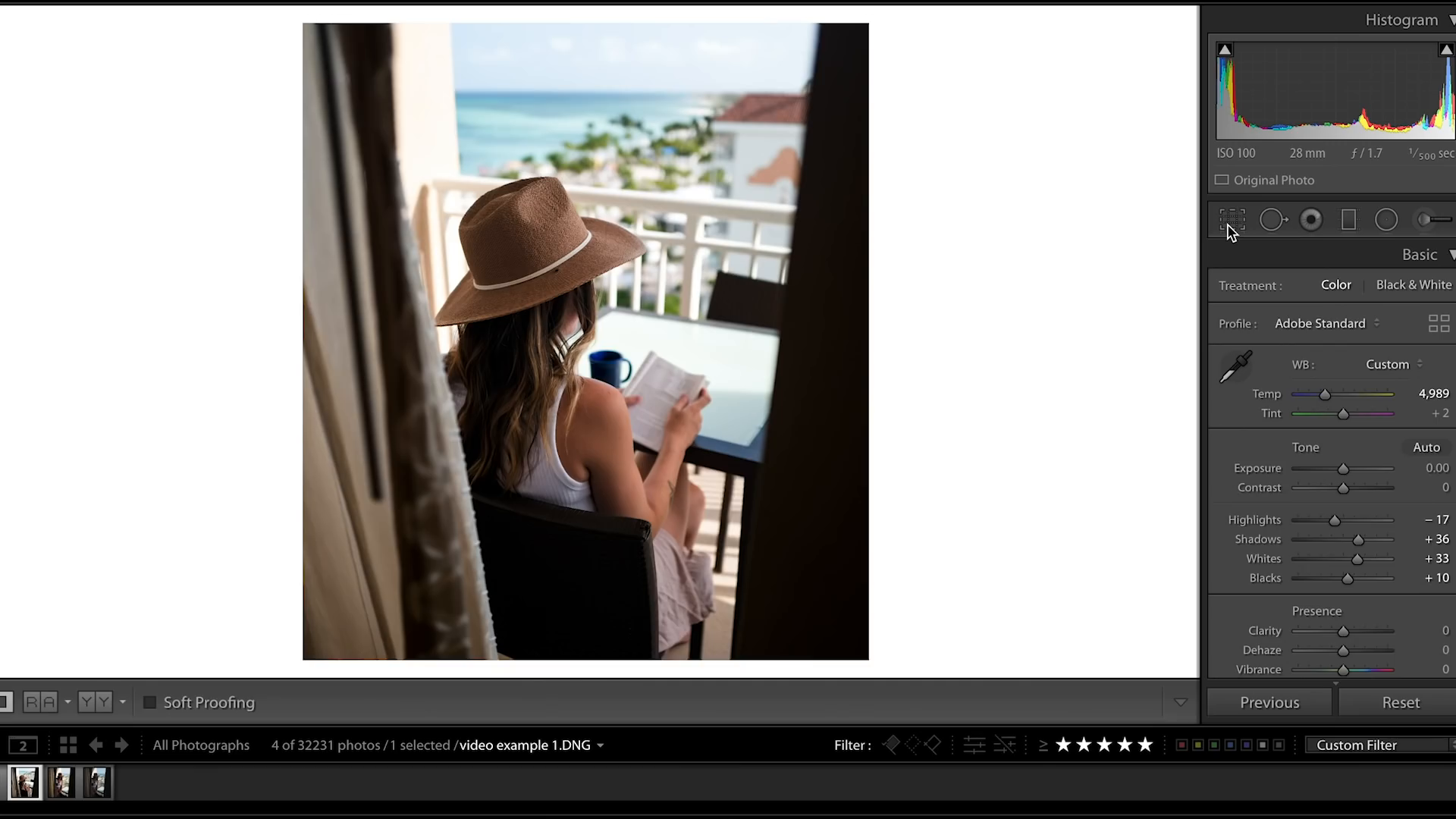
Tighten the crop slightly from its upper edge, keeping the 8 x 9 aspect ratio, and apply it.
{"action": "left_click", "coordinate": [1230, 221]}
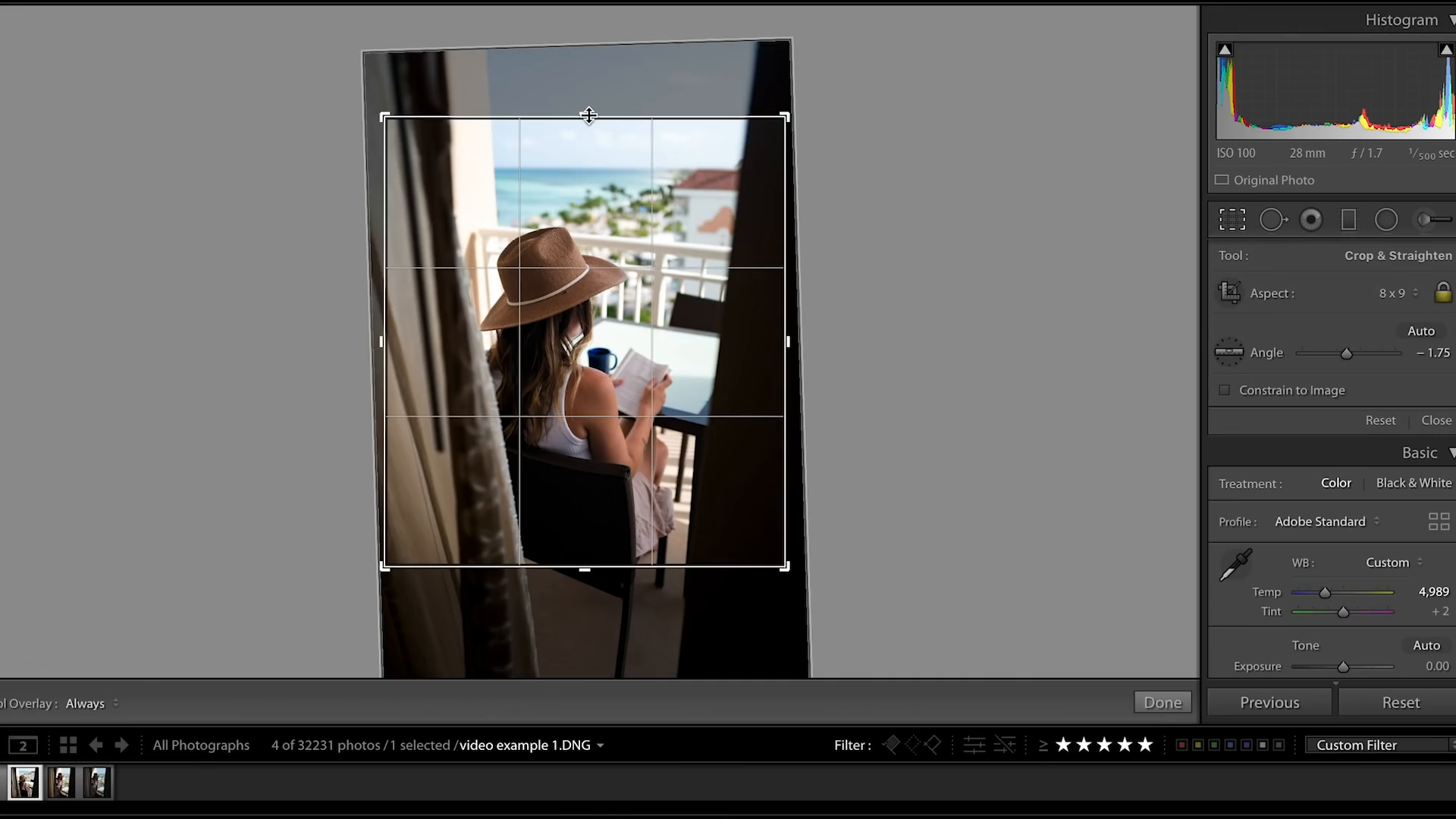
{"action": "left_click_drag", "start_coordinate": [589, 116], "coordinate": [588, 125]}
{"action": "left_click", "coordinate": [1164, 697]}
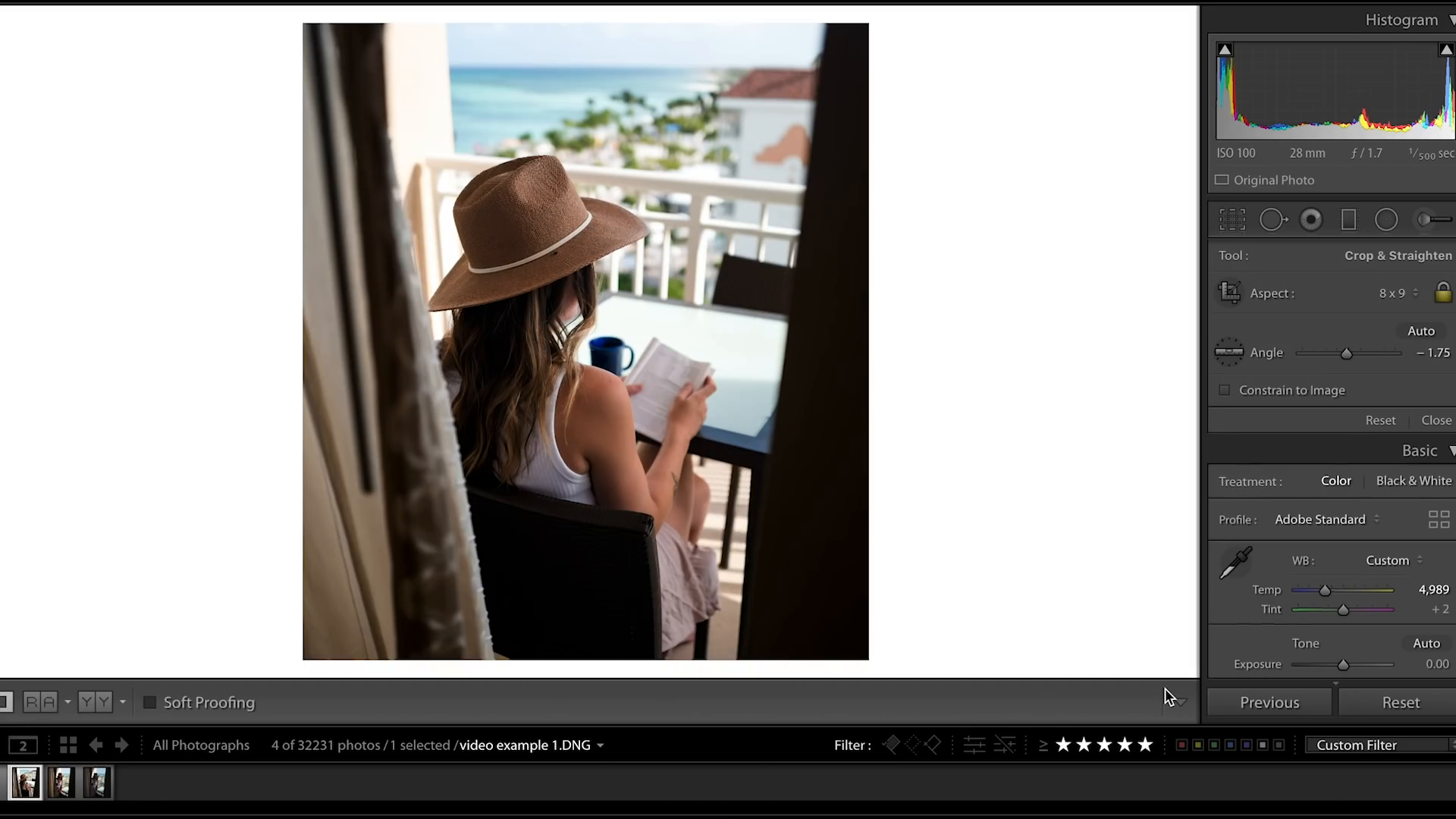
Lower the balcony photo's Contrast to -55.
{"action": "left_click_drag", "start_coordinate": [1342, 487], "coordinate": [1318, 486]}
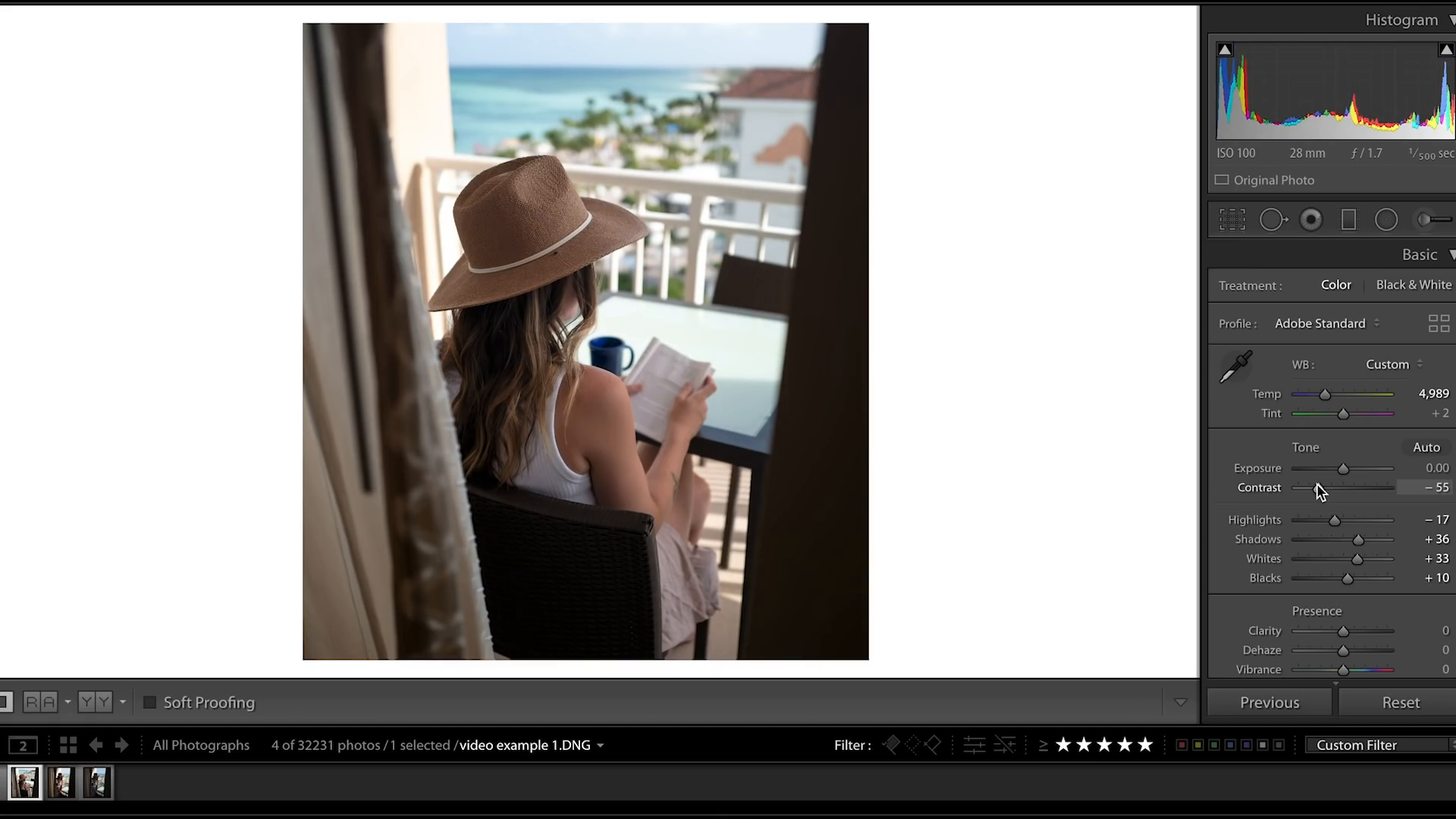